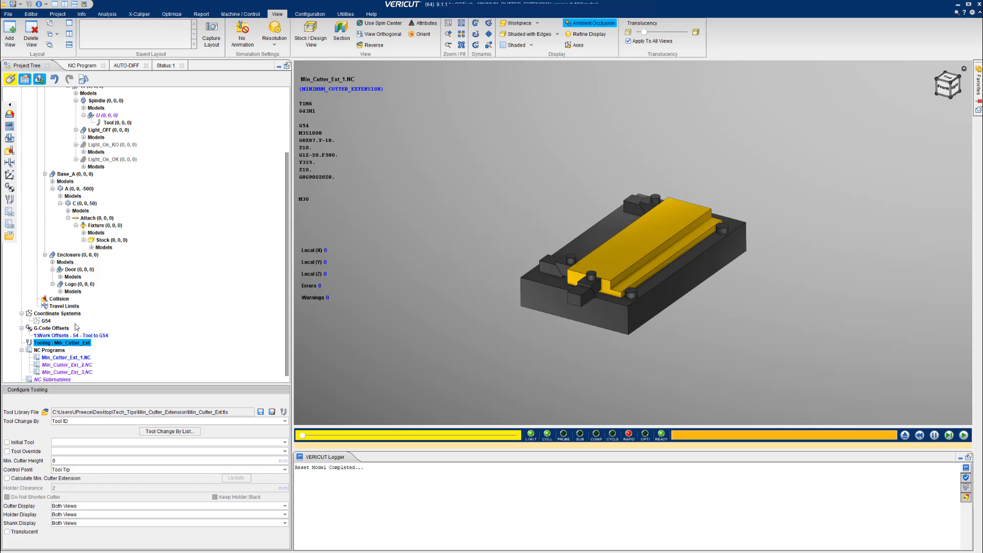
Inspect the holder, extension and cutter of tool 1 in the Min_Cutter_Ext library with the Tool Manager
click(29, 4)
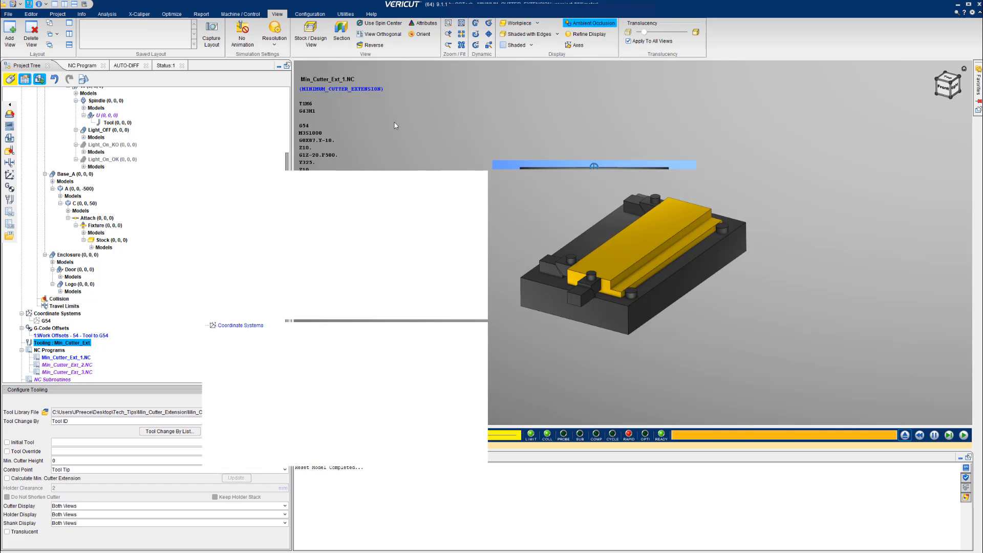
click(205, 174)
click(232, 182)
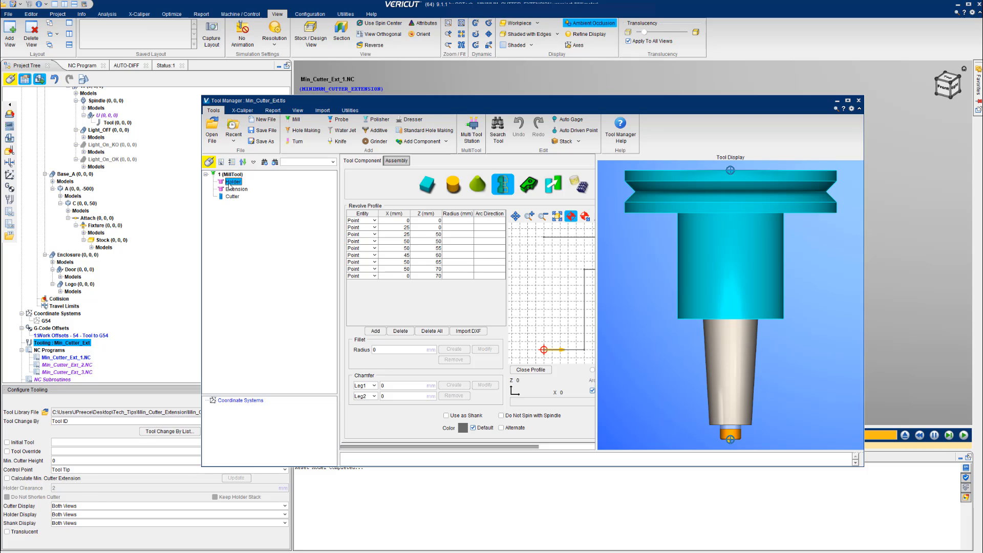
click(233, 189)
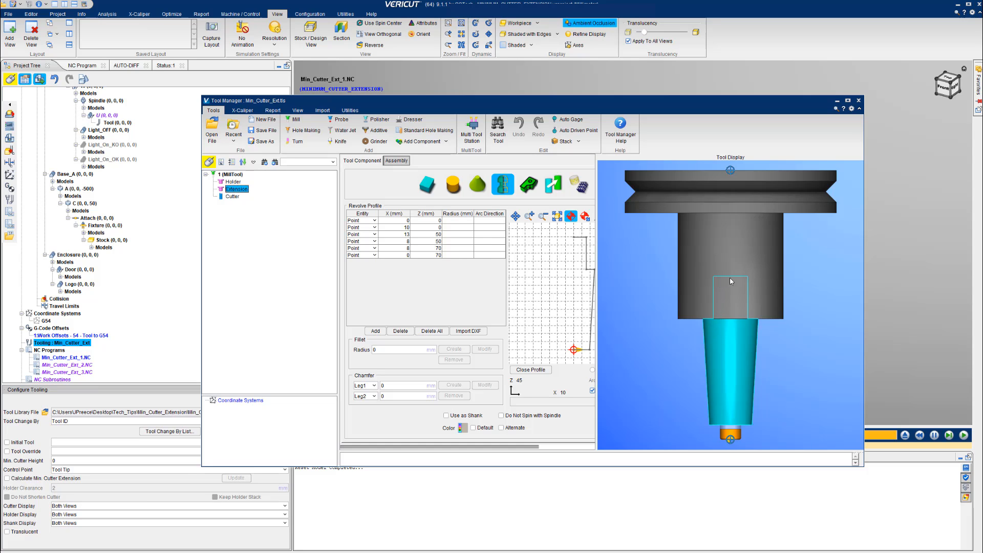
click(231, 197)
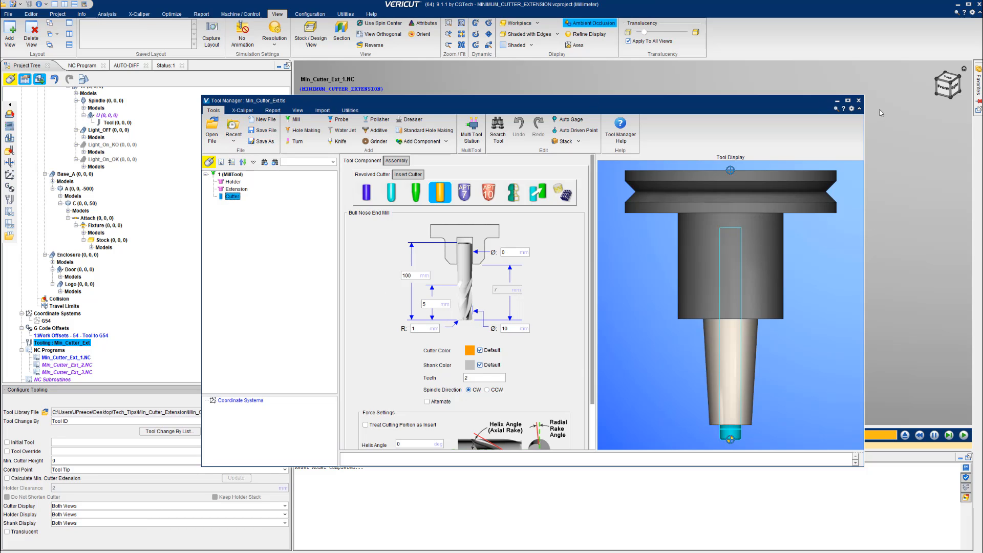
click(858, 100)
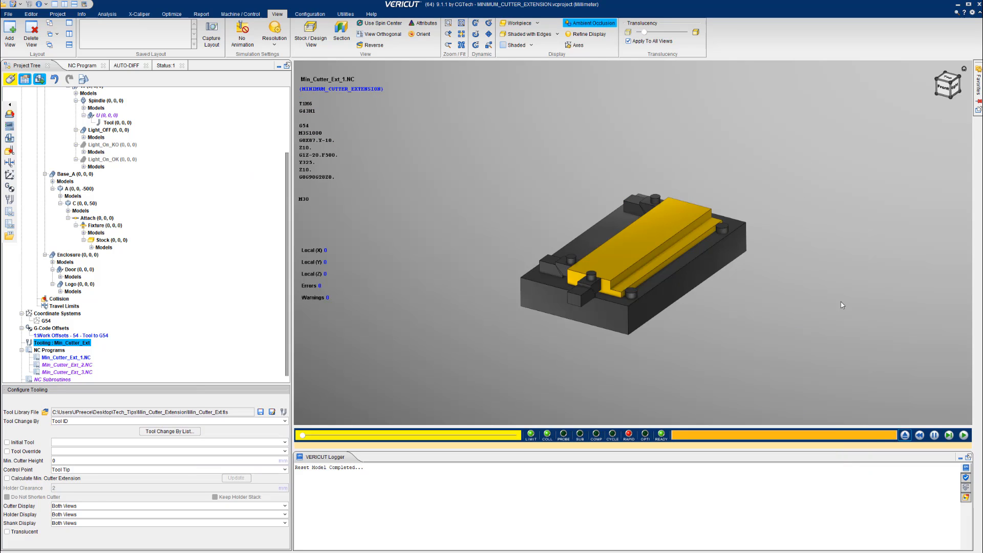
Simulate Min_Cutter_Ext_1.NC with the original tool library to check for collisions, and reset the model
click(963, 435)
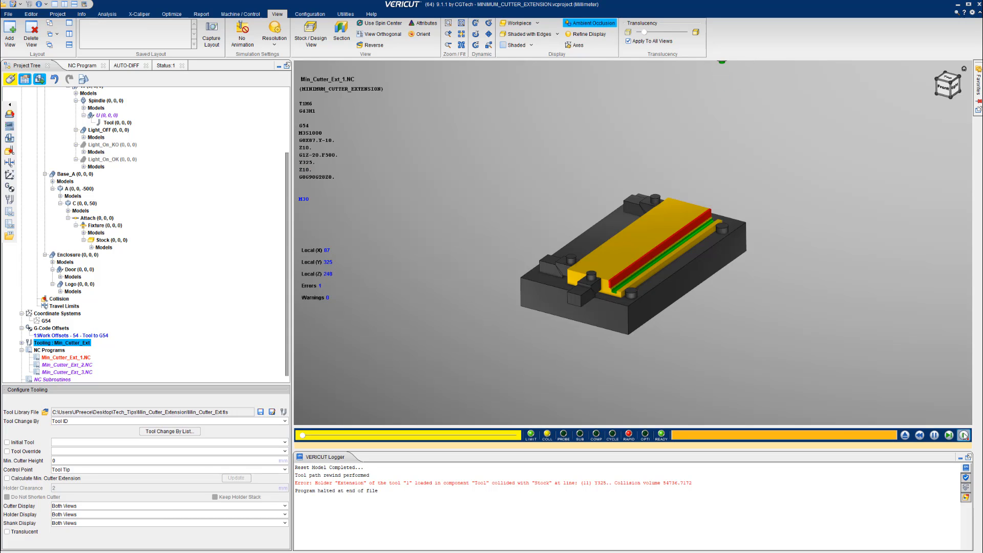
click(905, 436)
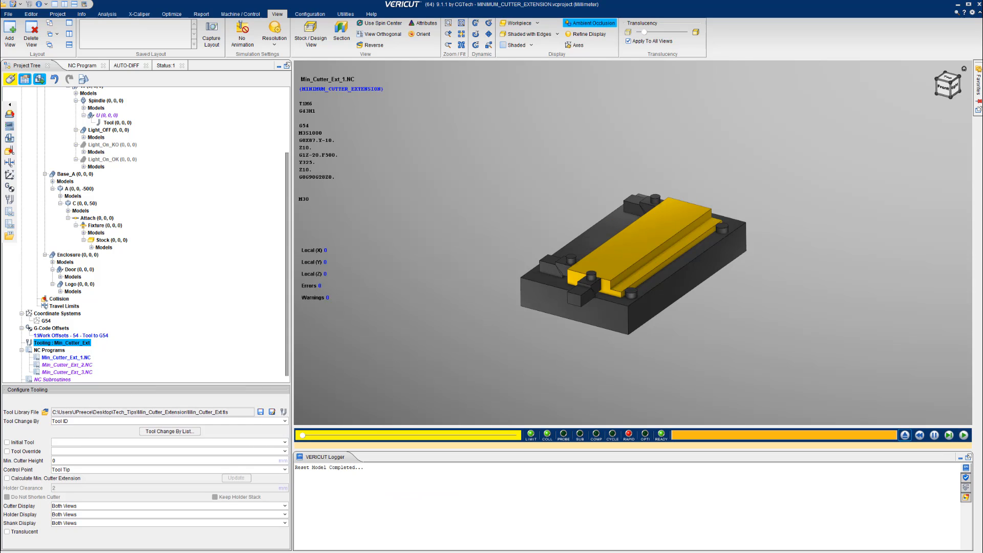
Simulate Min_Cutter_Ext_1.NC with Calculate Min. Cutter Extension enabled, and save the modified tool library as Min_Cutter_Ext_1.tls
click(37, 478)
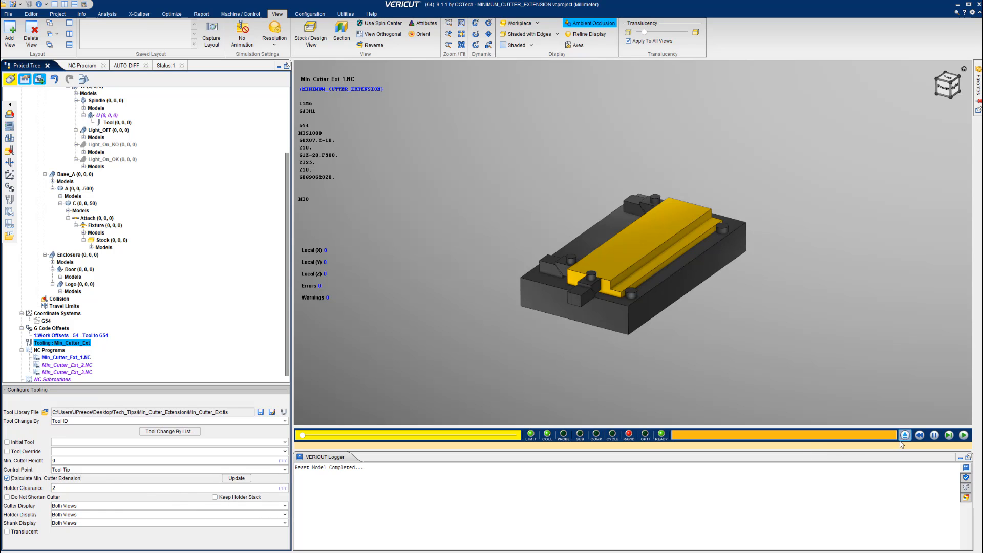
click(964, 436)
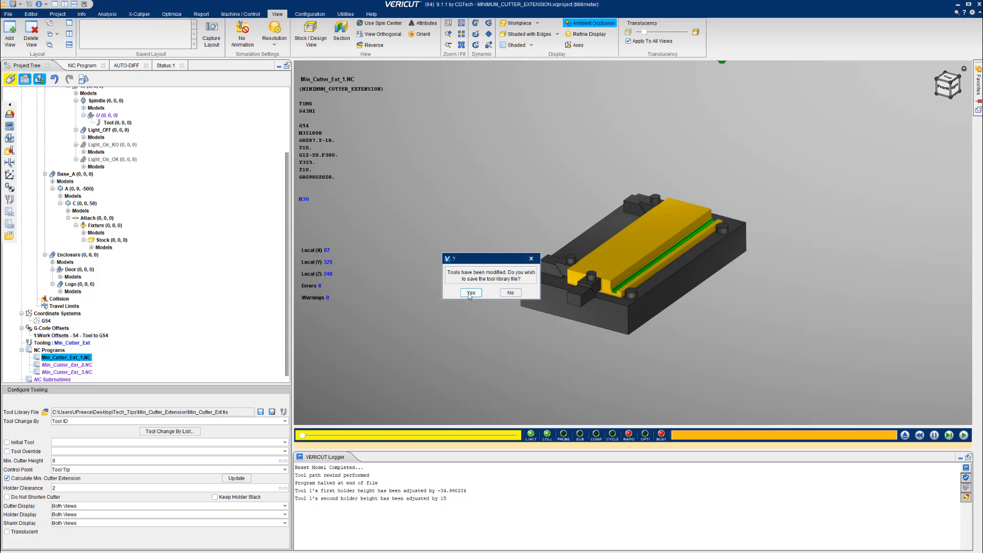
click(470, 293)
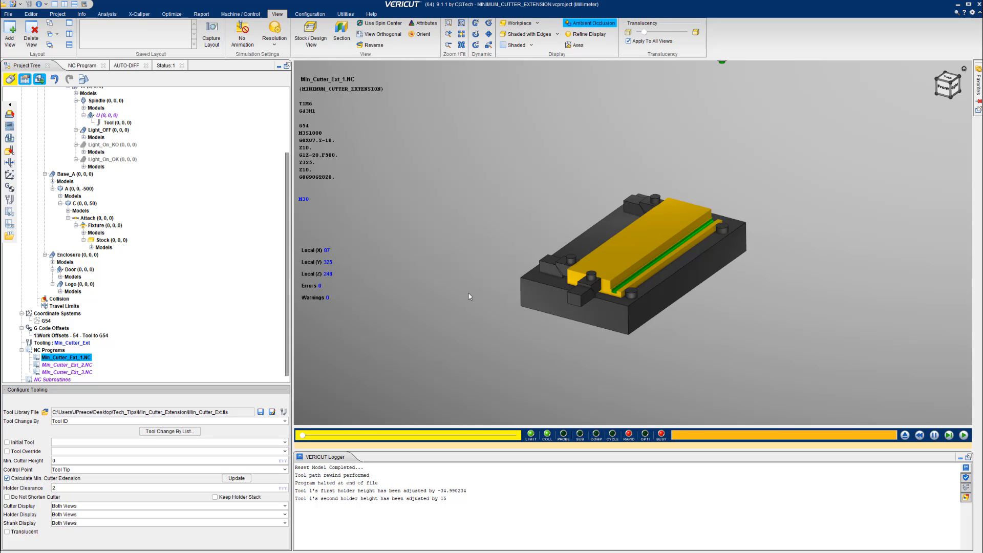
click(87, 170)
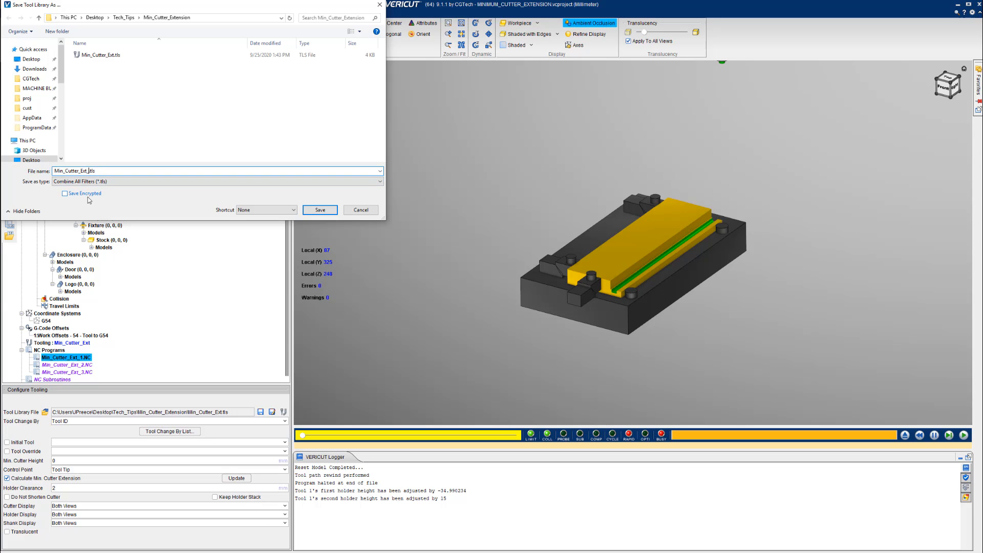
click(303, 209)
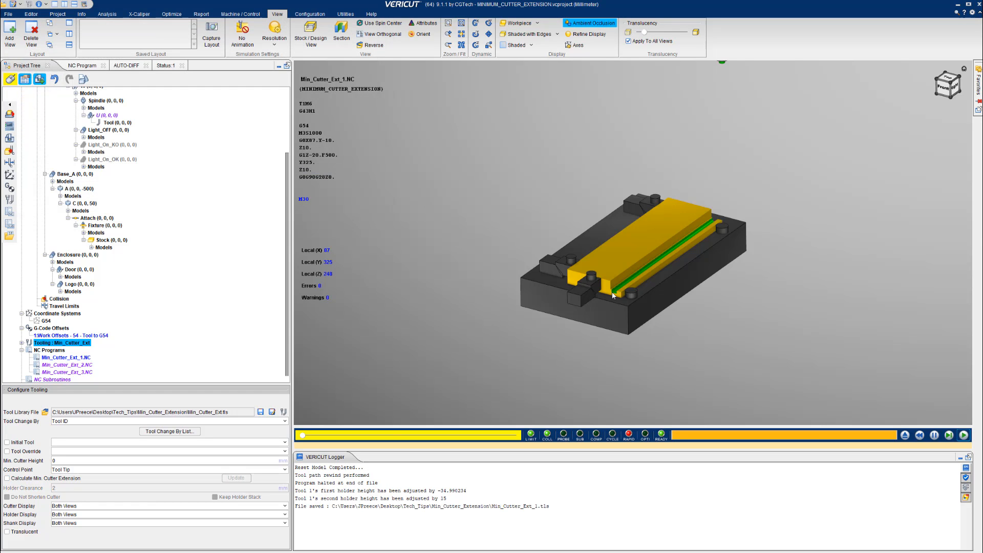
Load Min_Cutter_Ext_1.tls as the project's tool library and verify it by simulating Min_Cutter_Ext_1.NC from a reset model
click(905, 435)
right_click(72, 345)
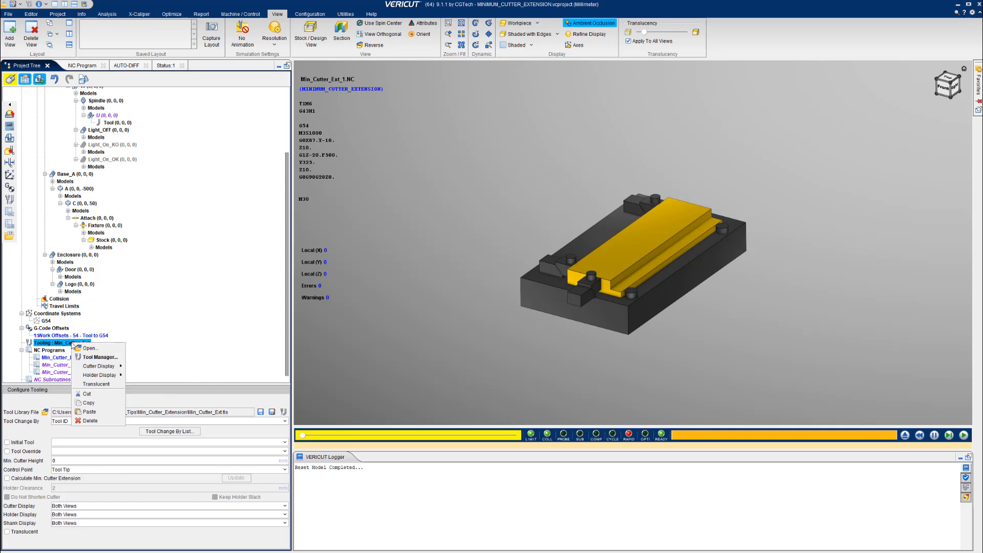
click(84, 349)
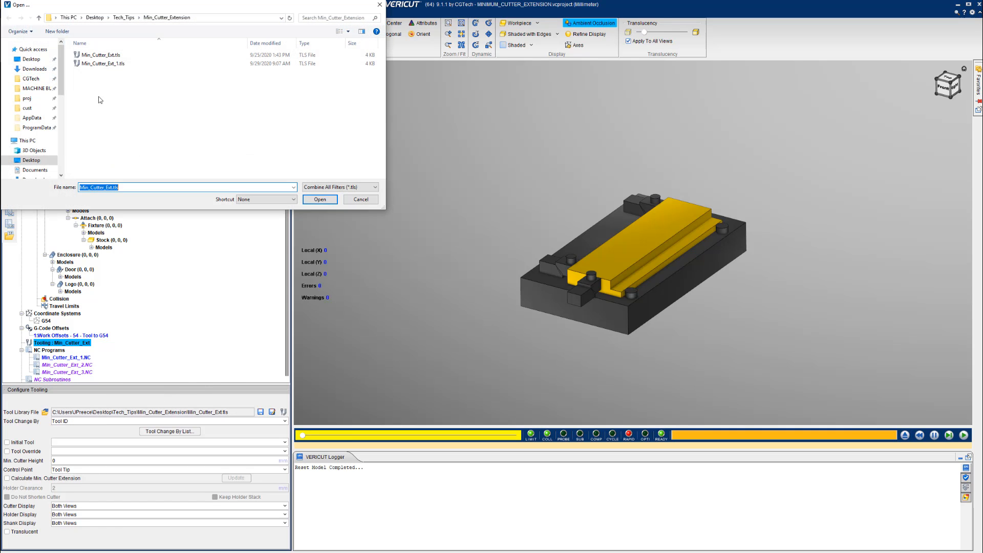
click(98, 65)
double_click(98, 65)
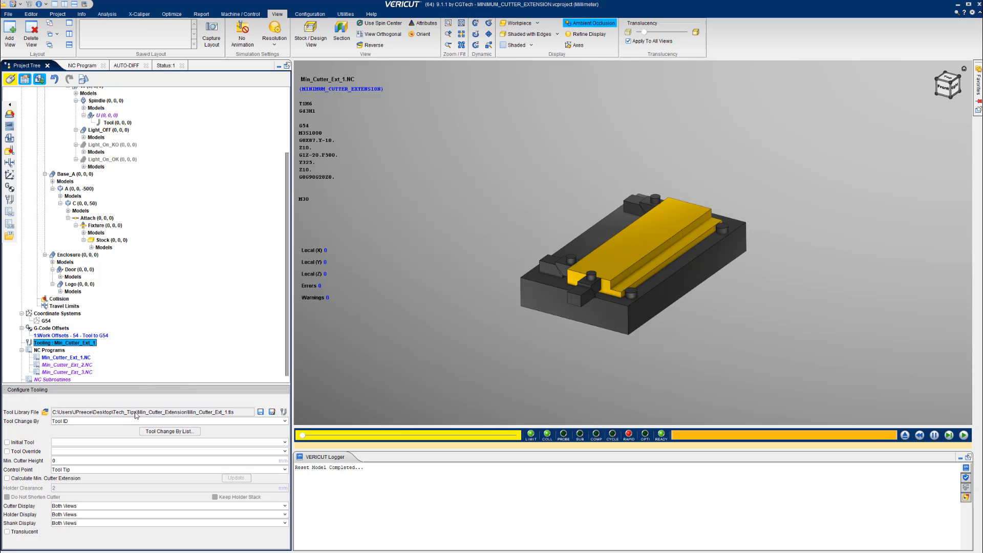
click(963, 435)
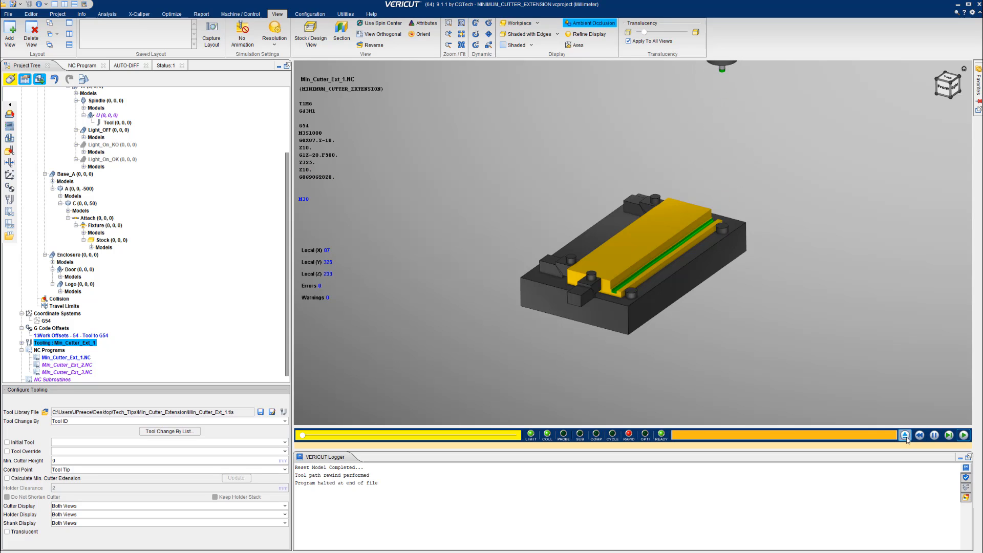
click(905, 434)
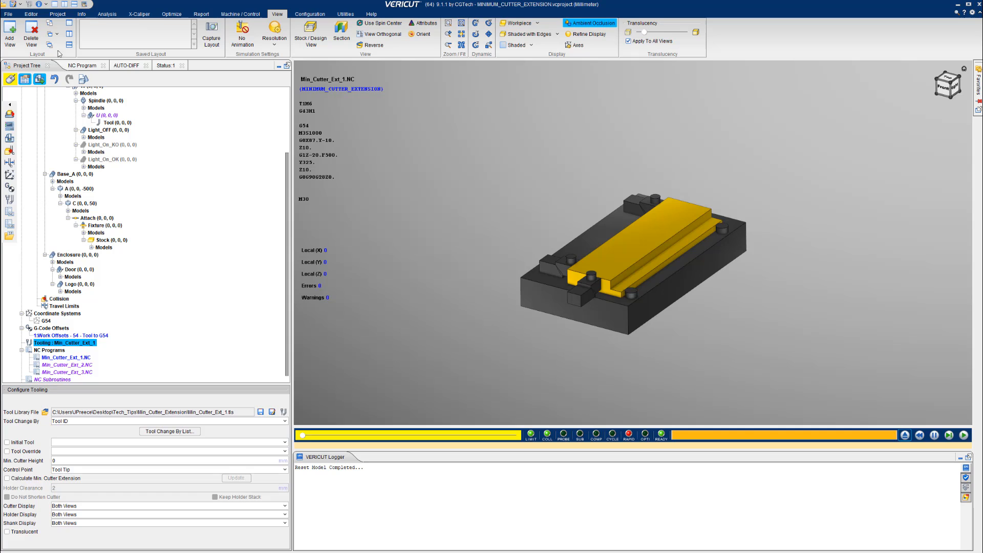
Inspect the adjusted holder, extension and cutter of tool 1 in the Min_Cutter_Ext_1 library with the Tool Manager
click(29, 3)
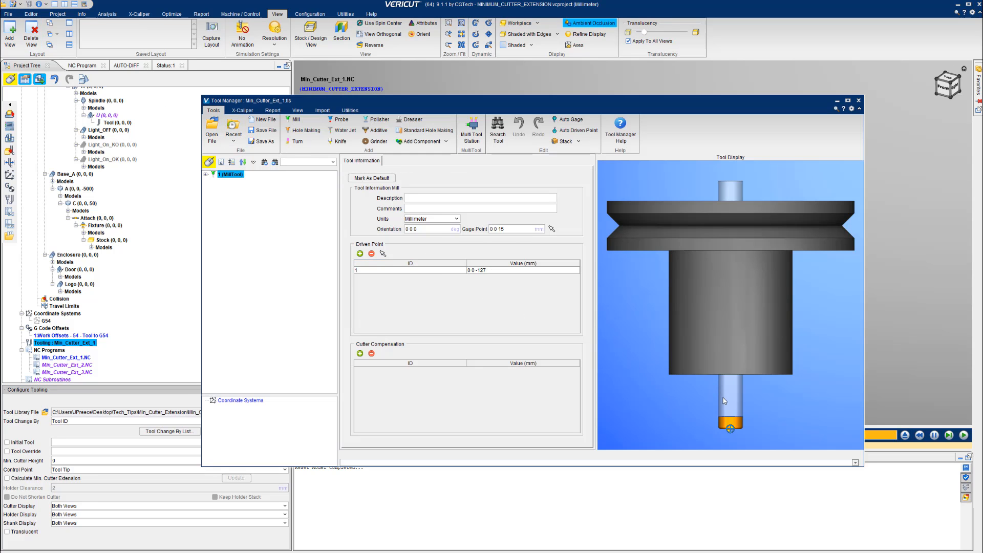
click(206, 175)
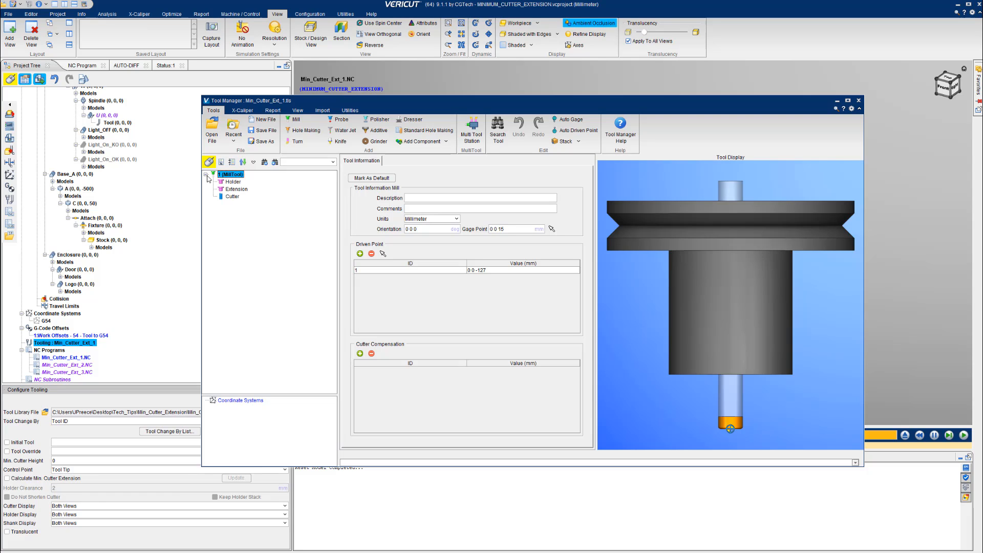
click(233, 182)
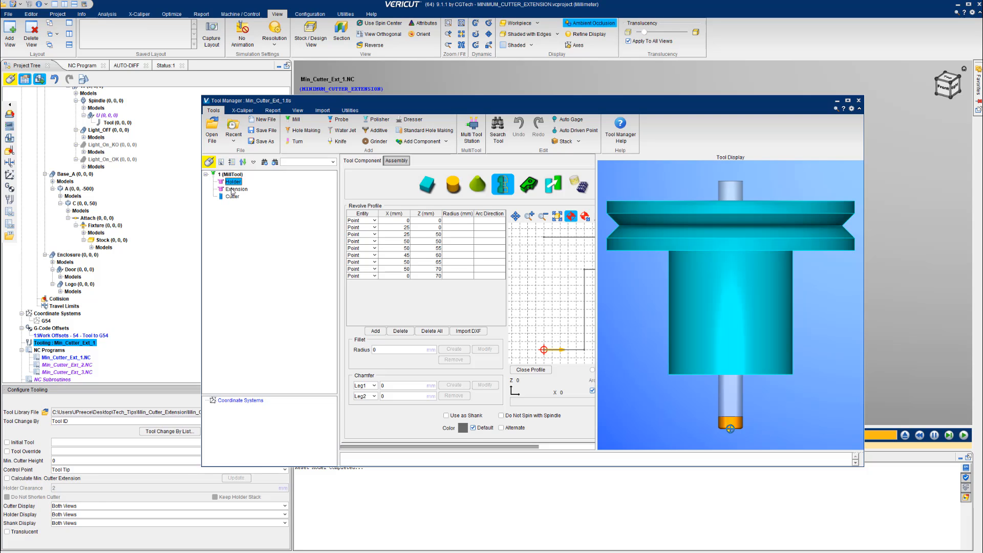
click(233, 190)
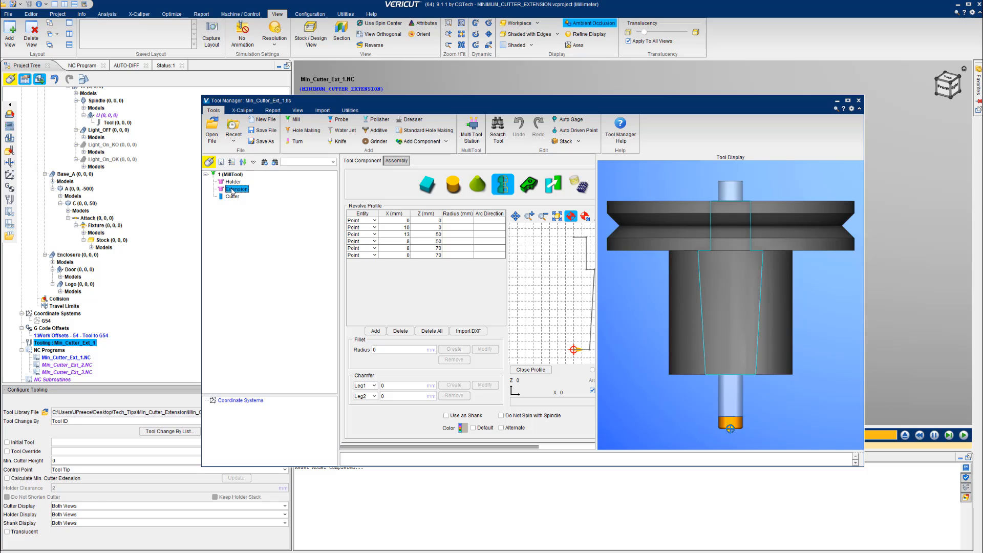
click(233, 197)
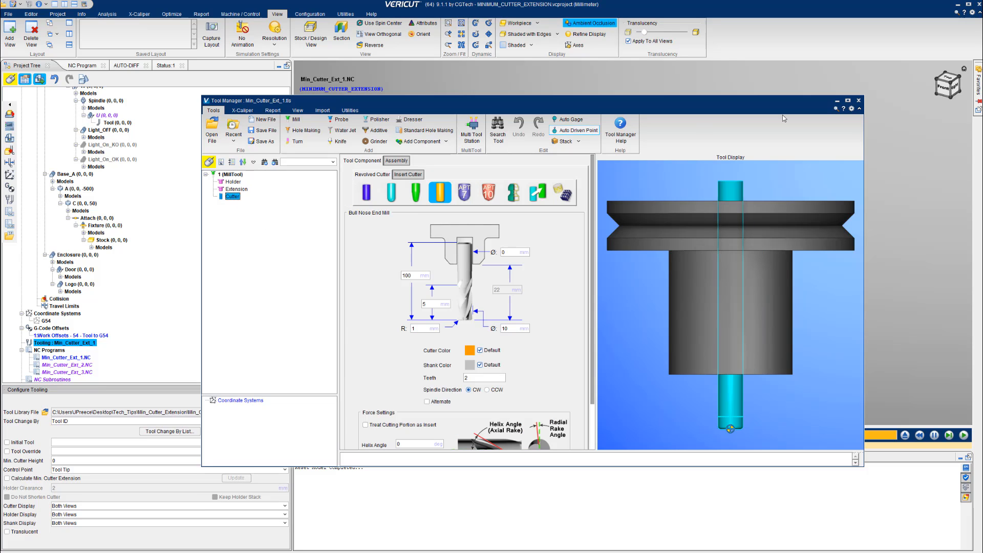
click(858, 101)
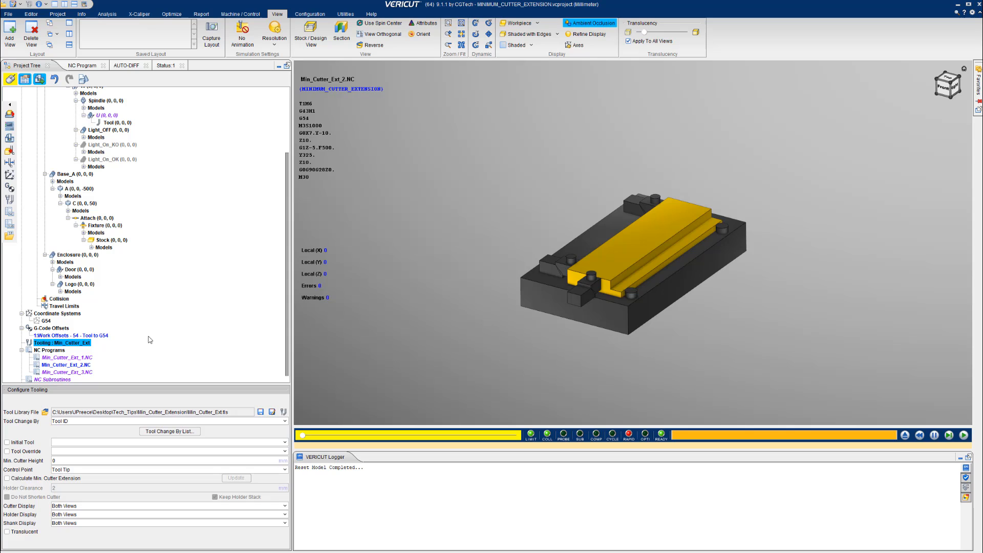
Simulate Min_Cutter_Ext_2.NC with the original Min_Cutter_Ext library to check for collisions, and reset the model
click(964, 438)
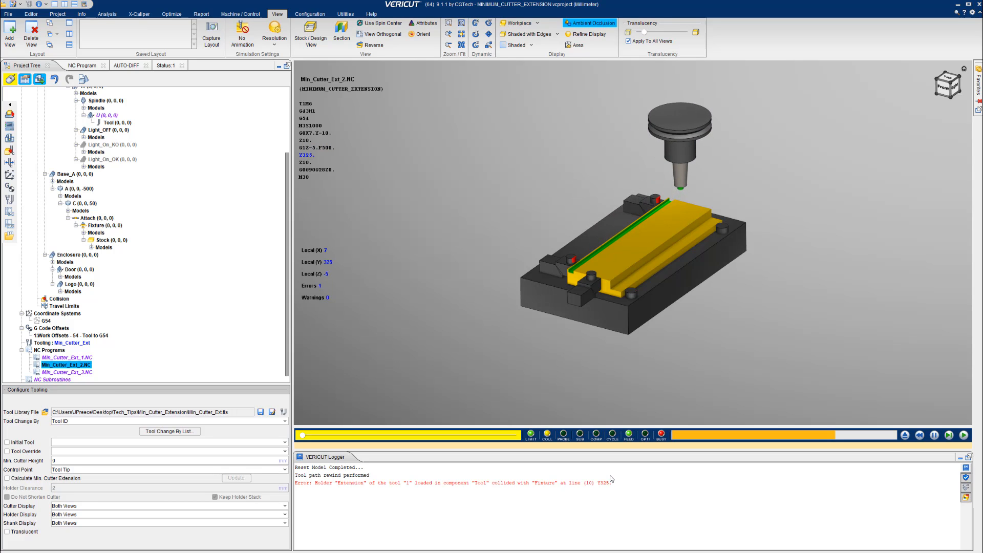
click(905, 436)
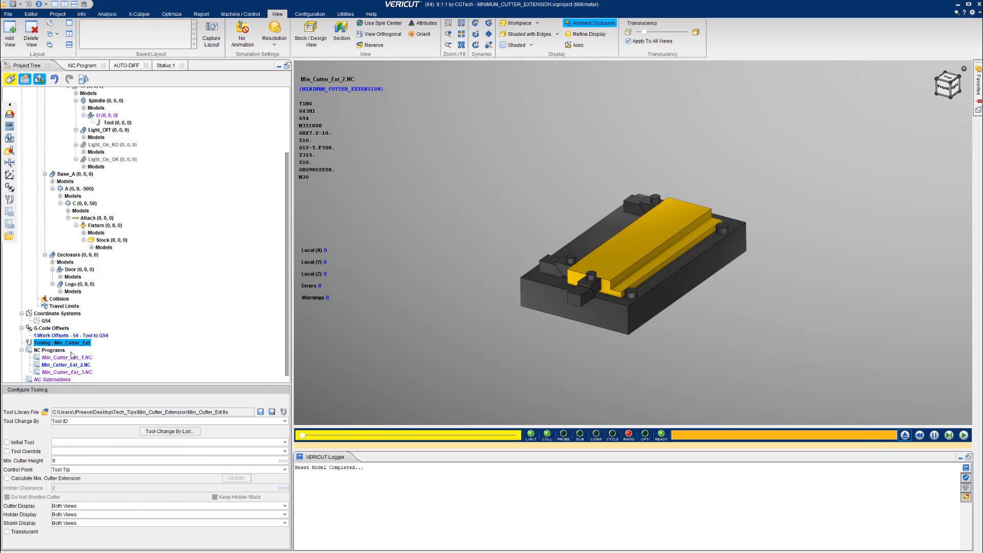
Simulate Min_Cutter_Ext_2.NC with Calculate Min. Cutter Extension and Keep Holder Stack enabled, and save the modified tool library as Min_Cutter_Ext_2.tls
click(45, 479)
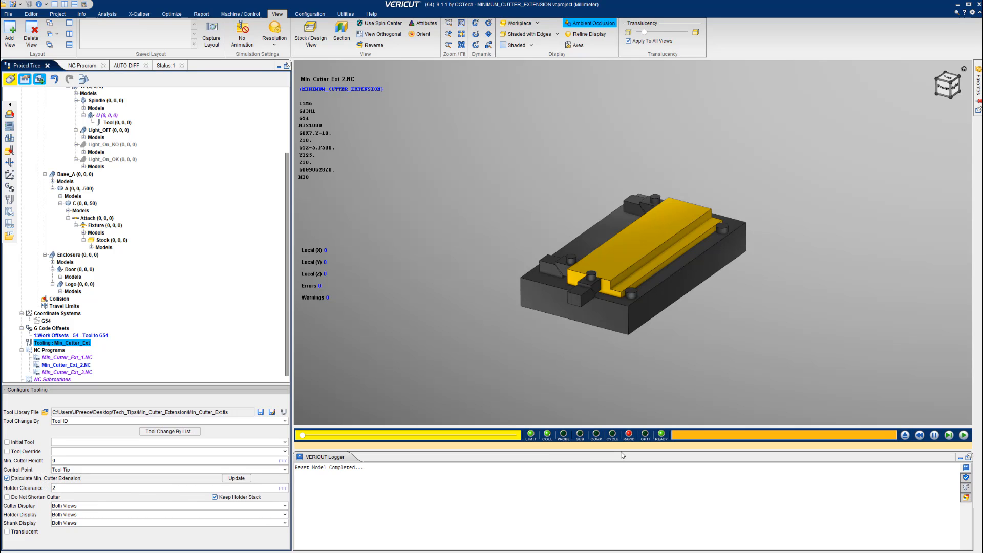
click(964, 435)
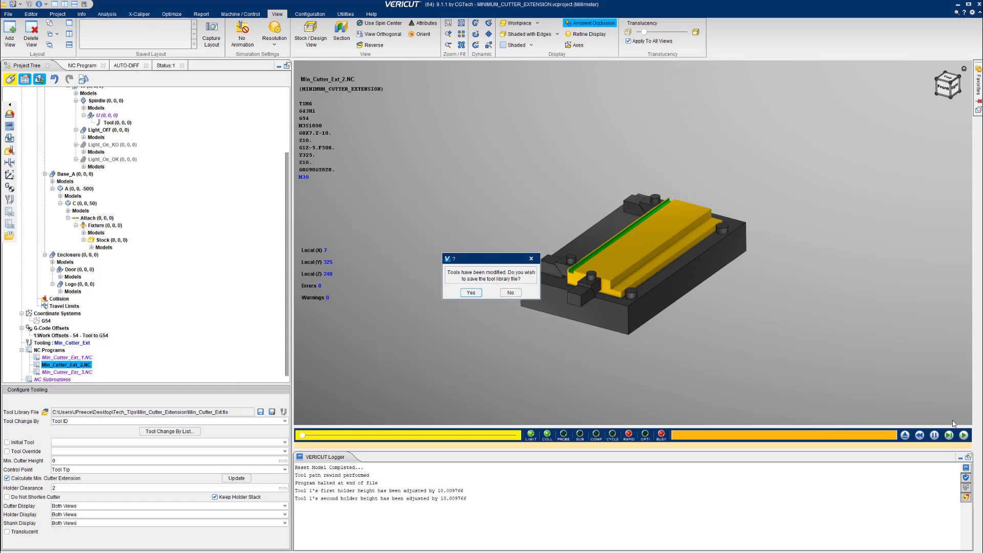
click(470, 293)
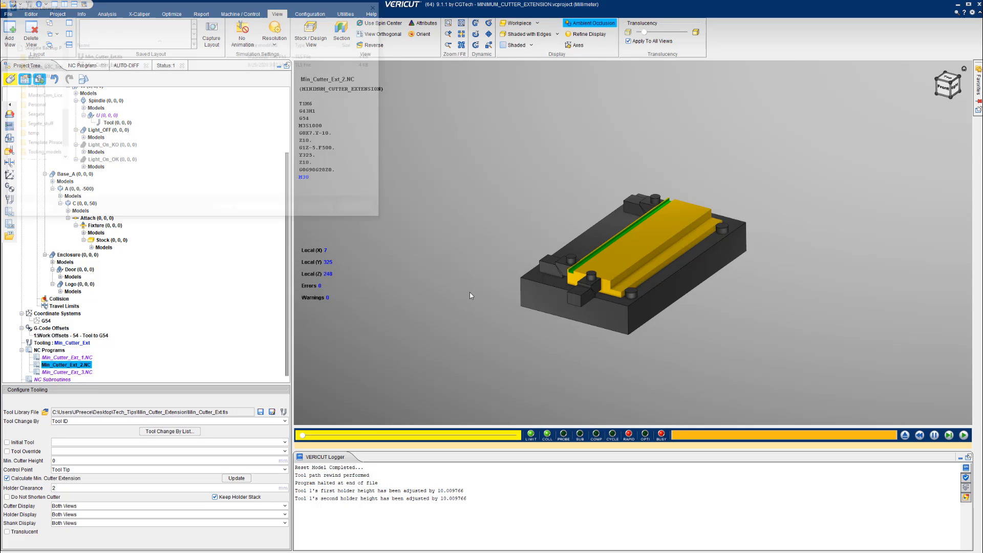
click(87, 170)
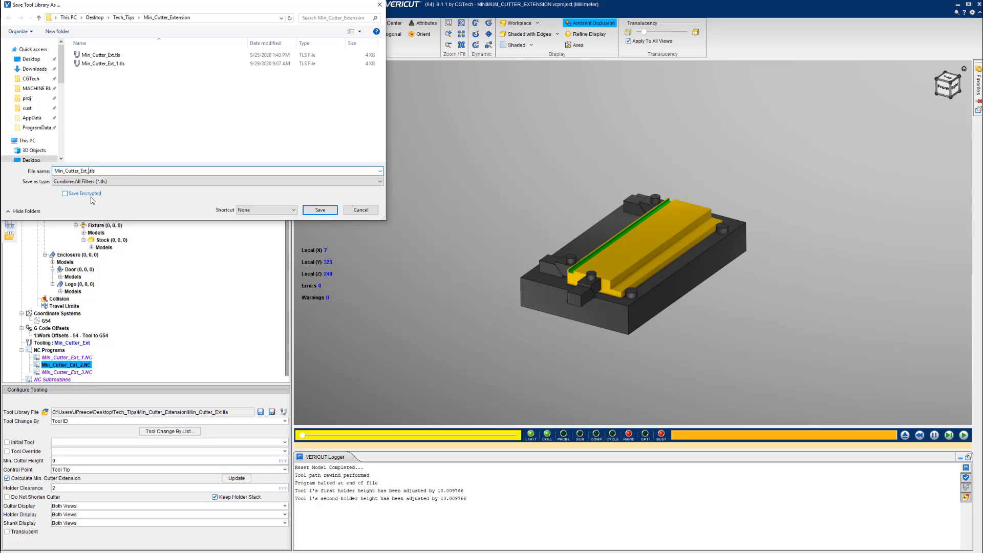
text(_2)
key(Return)
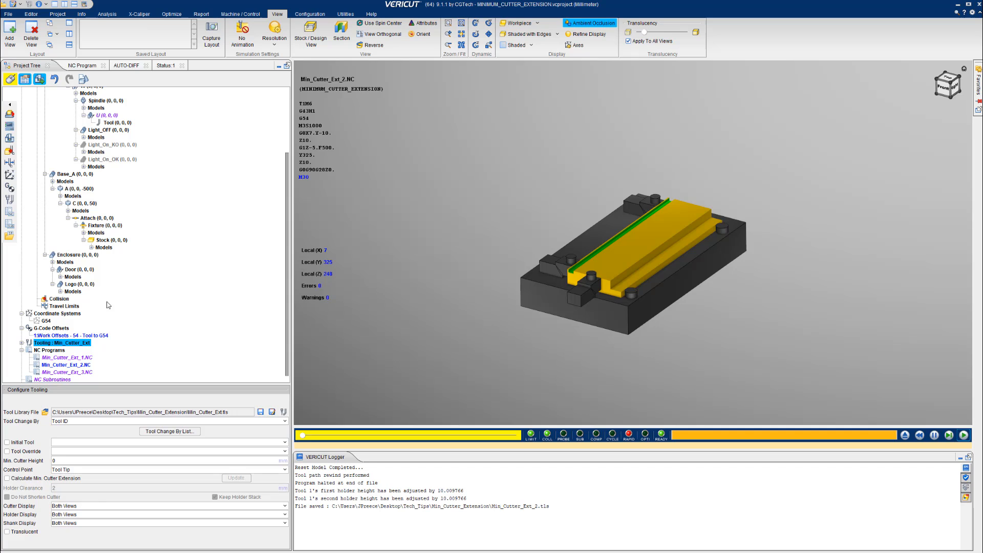
Load Min_Cutter_Ext_2.tls as the project's tool library and verify it by simulating Min_Cutter_Ext_2.NC from a reset model
right_click(88, 347)
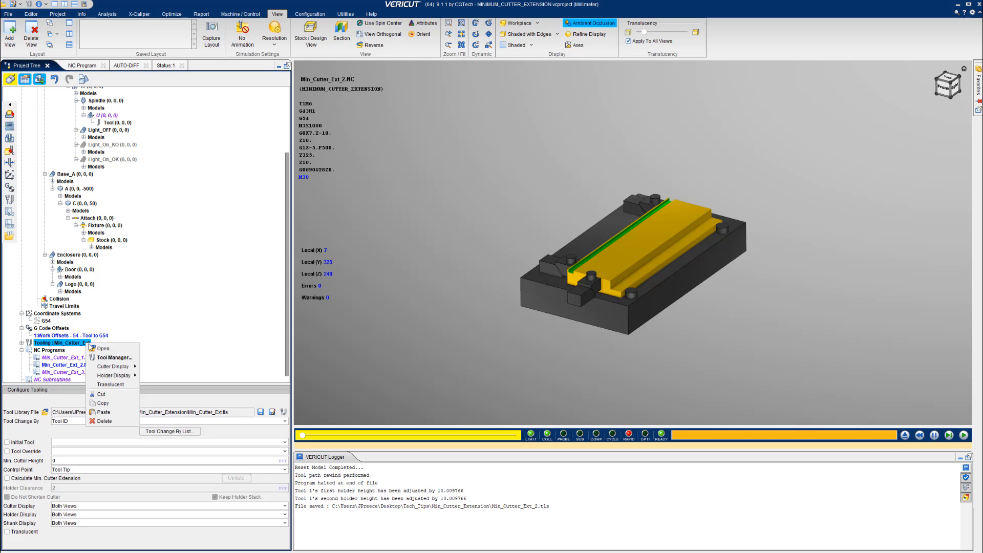
click(94, 349)
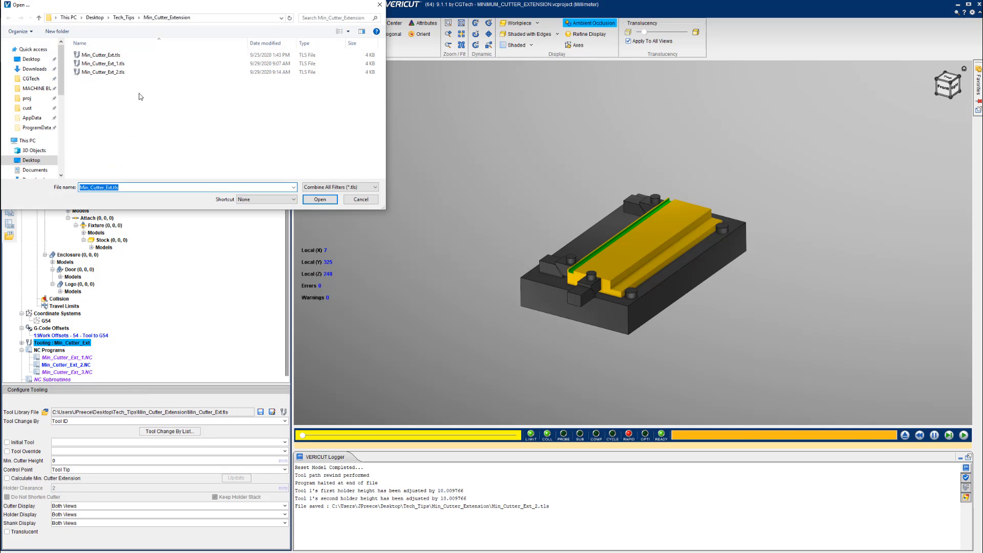
double_click(114, 72)
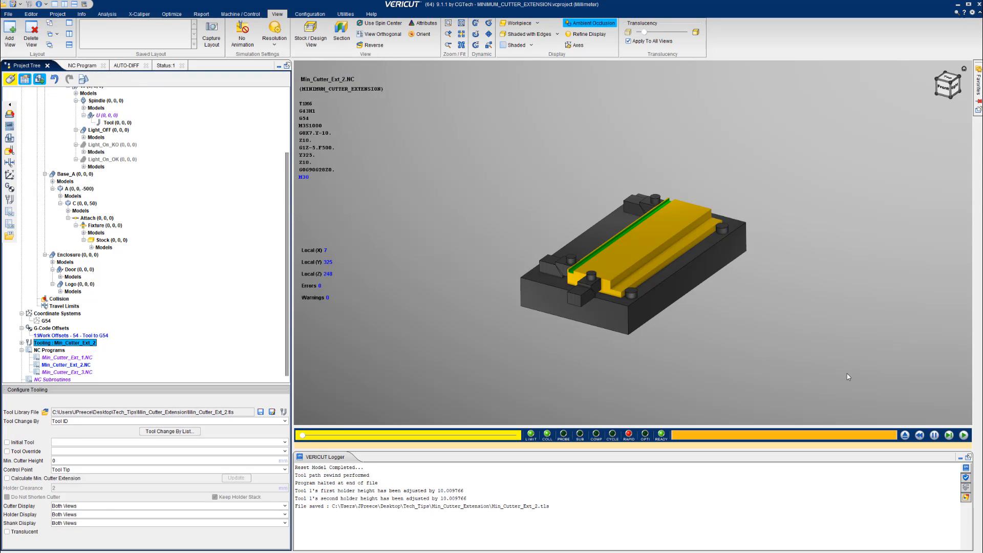
click(905, 434)
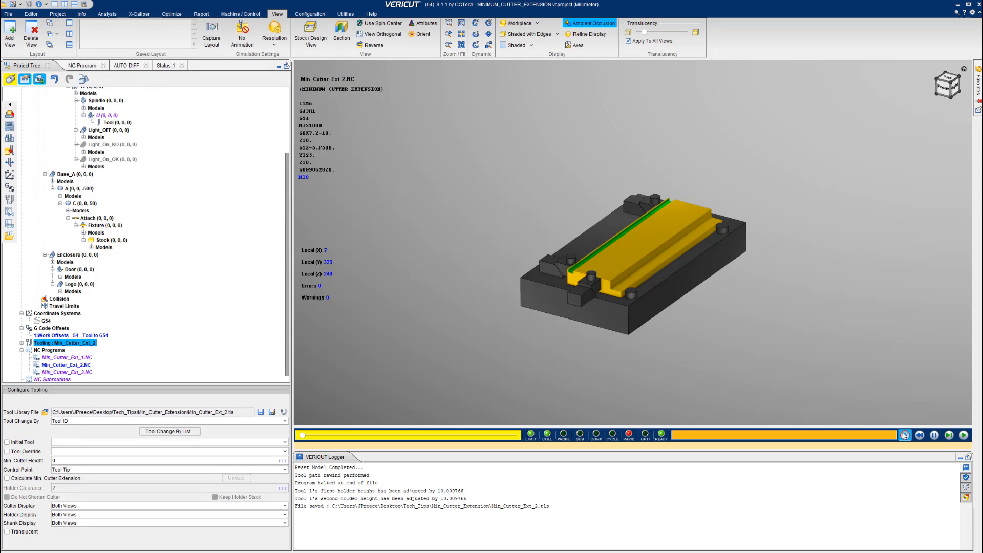
click(964, 435)
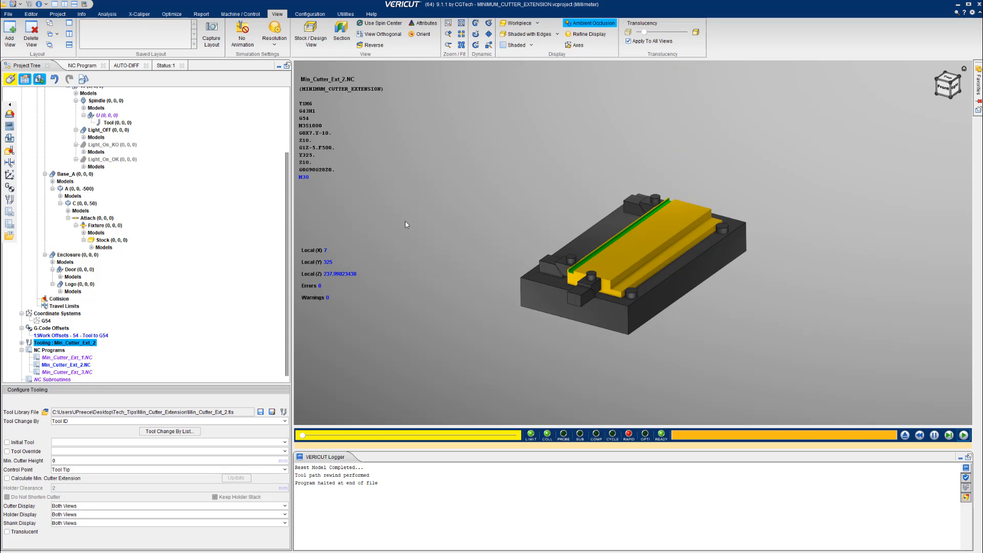
Inspect the adjusted holder, extension and cutter of tool 1 in the Min_Cutter_Ext_2 library with the Tool Manager
click(28, 4)
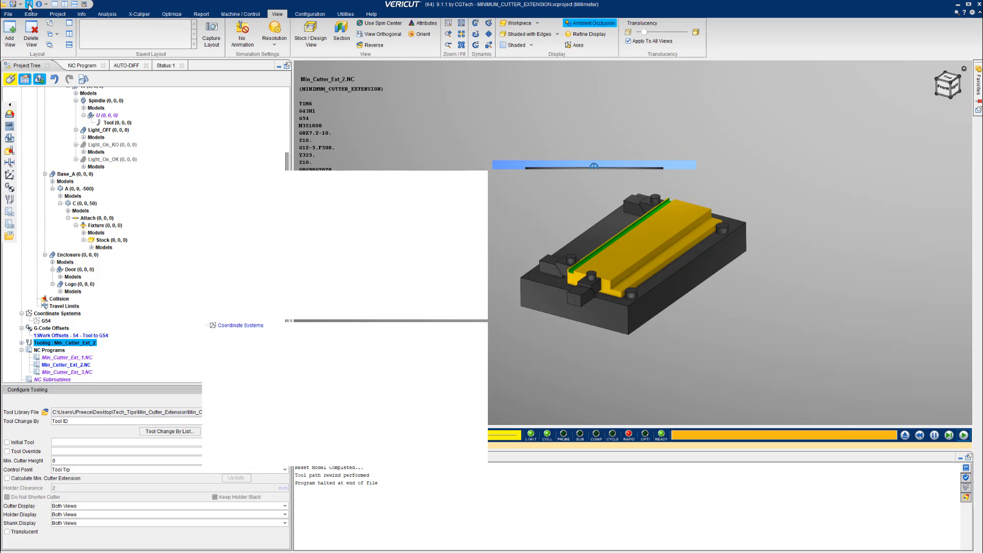
click(205, 175)
click(231, 181)
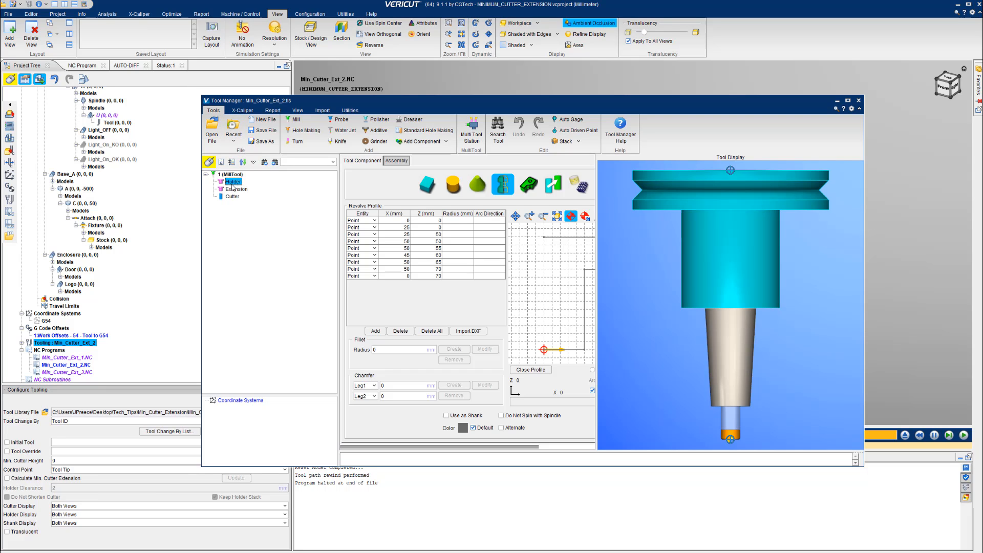
click(235, 189)
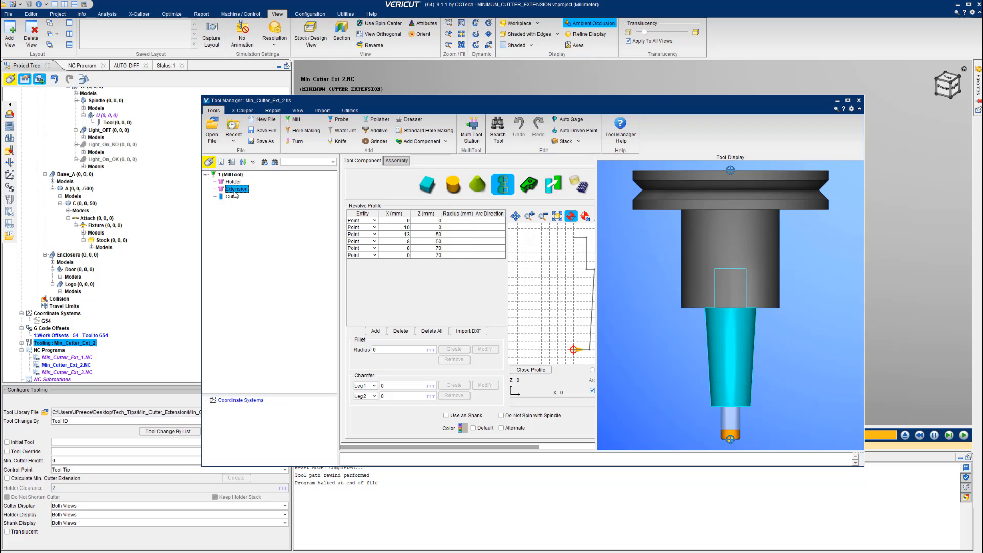
click(233, 197)
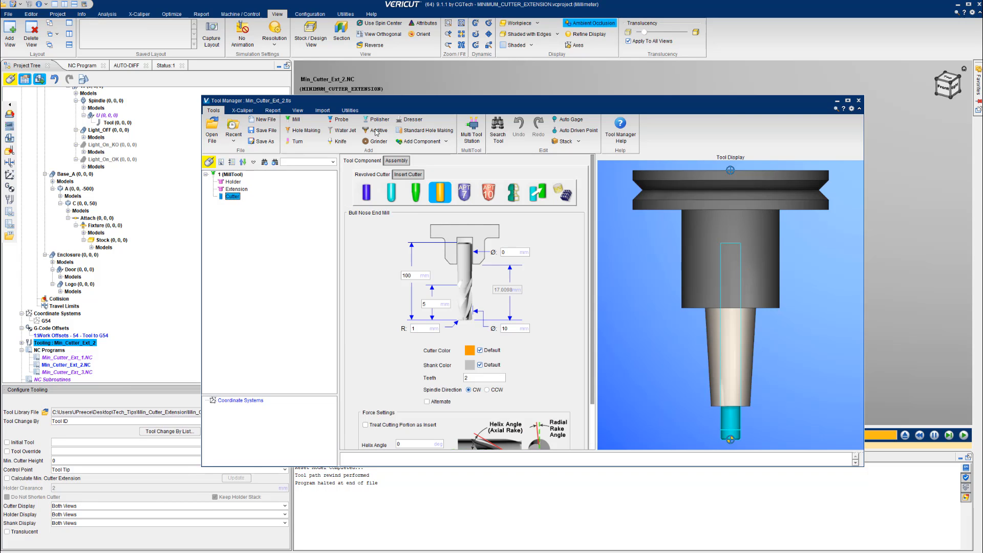
click(858, 102)
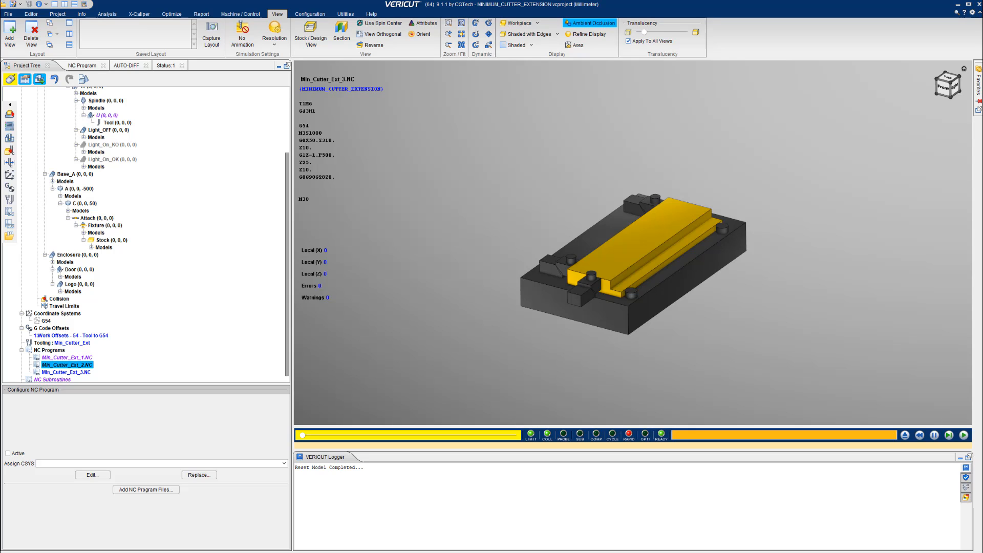
Simulate Min_Cutter_Ext_3.NC with the original Min_Cutter_Ext library and examine tool 1's cutter dimensions in the Tool Manager
click(964, 436)
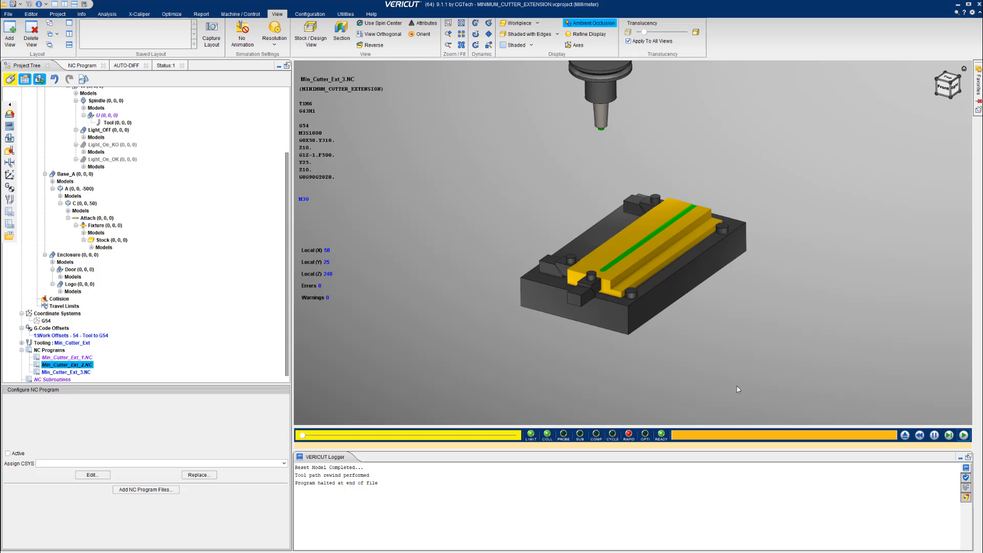
click(28, 5)
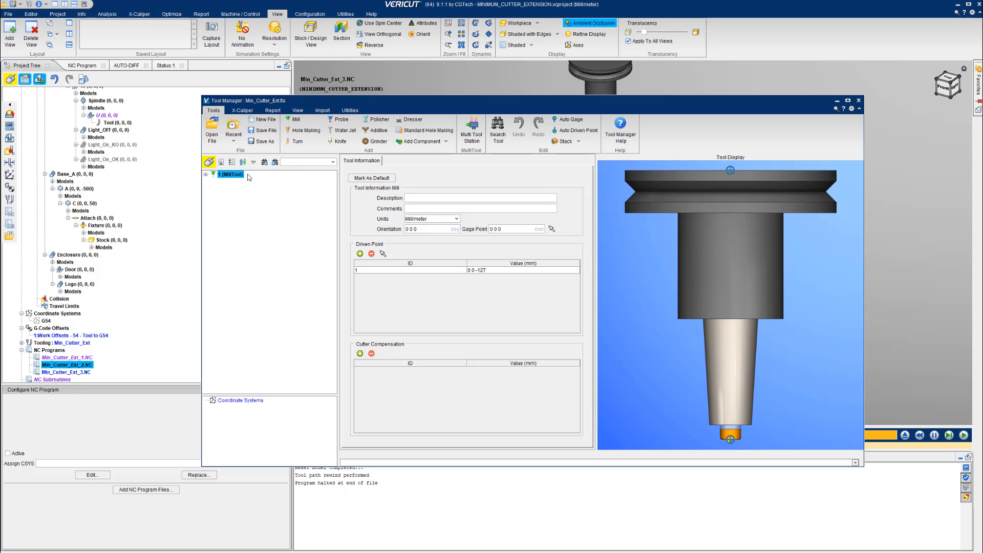
click(205, 174)
click(231, 197)
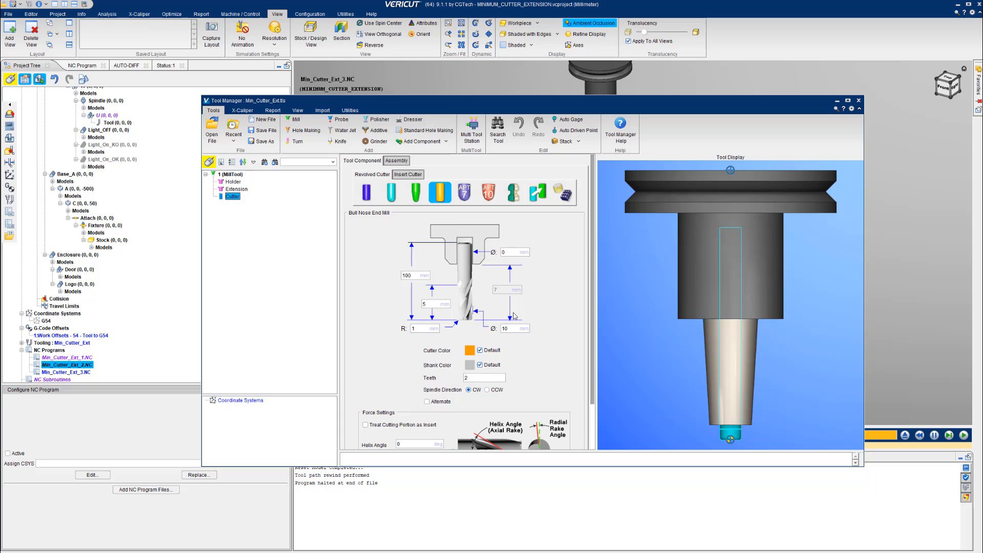
click(860, 101)
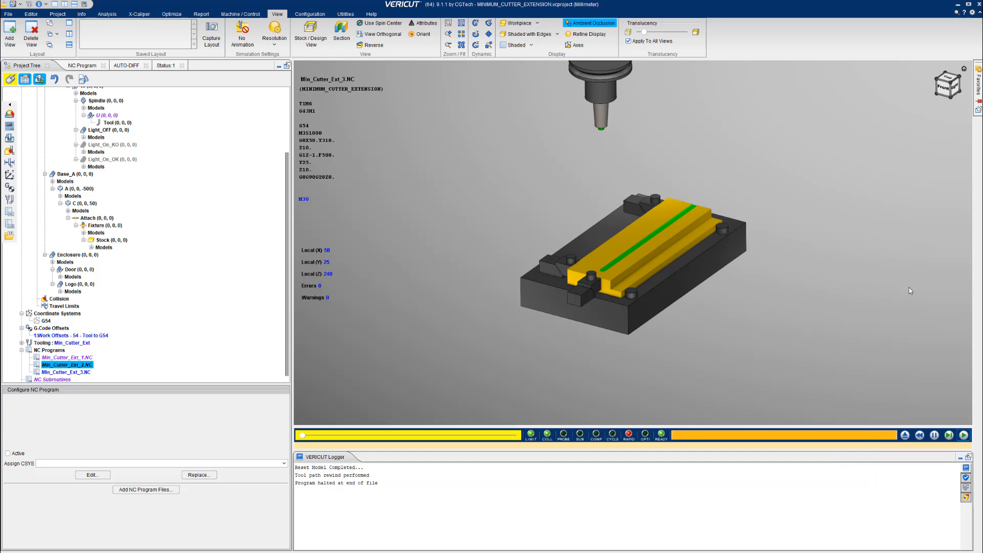
Simulate Min_Cutter_Ext_3.NC from a reset model with Calculate Min. Cutter Extension enabled, and save the modified tool library as Min_Cutter_Ext_3.tls
click(905, 434)
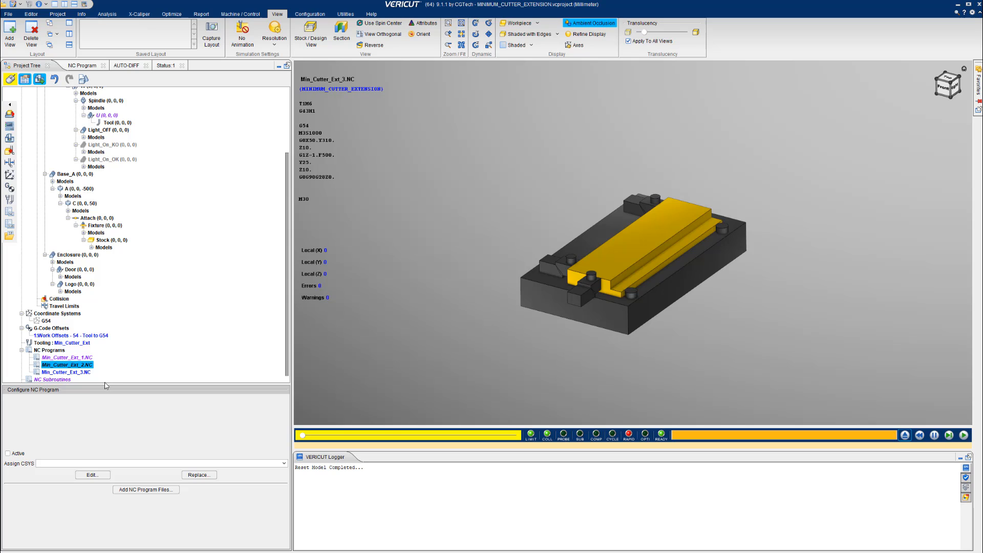
click(64, 344)
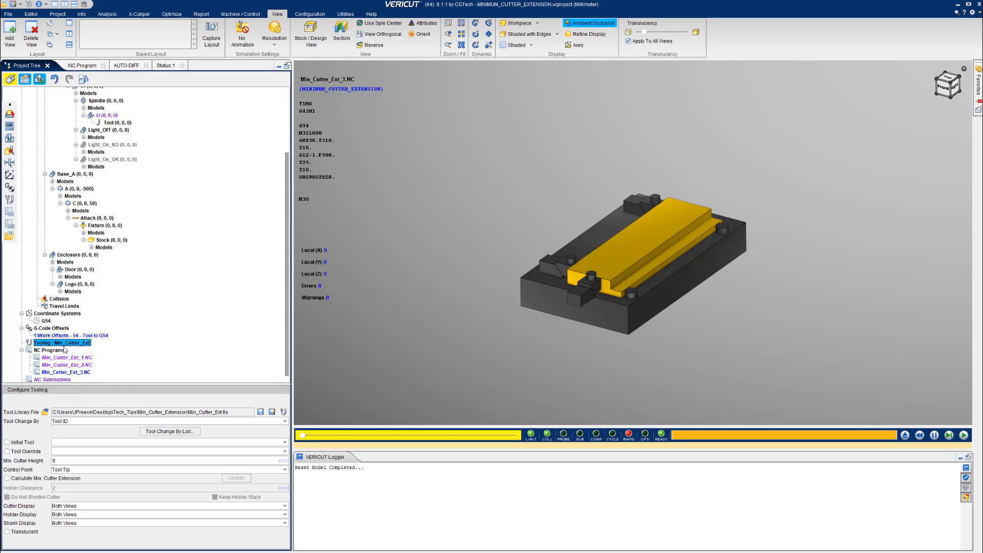
click(49, 478)
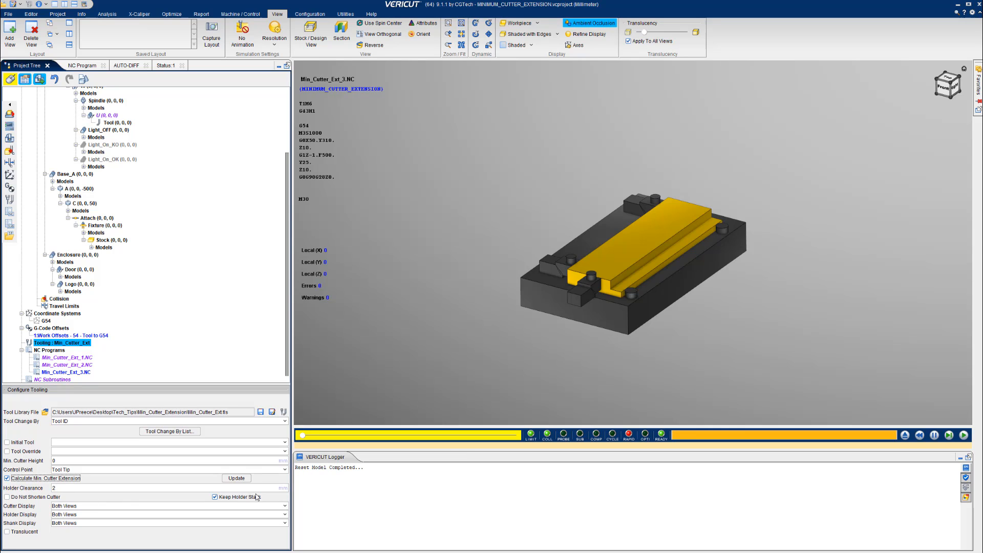
click(965, 436)
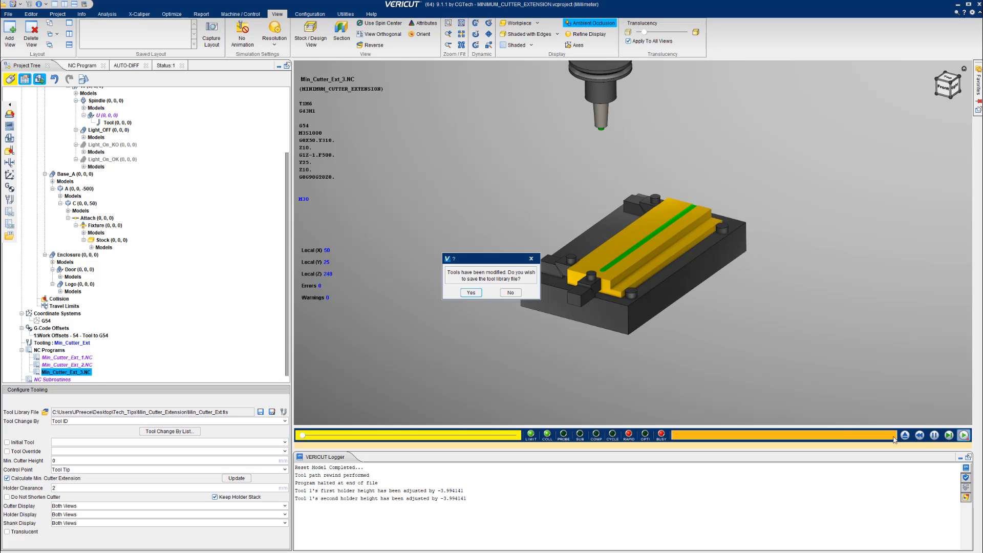
click(472, 295)
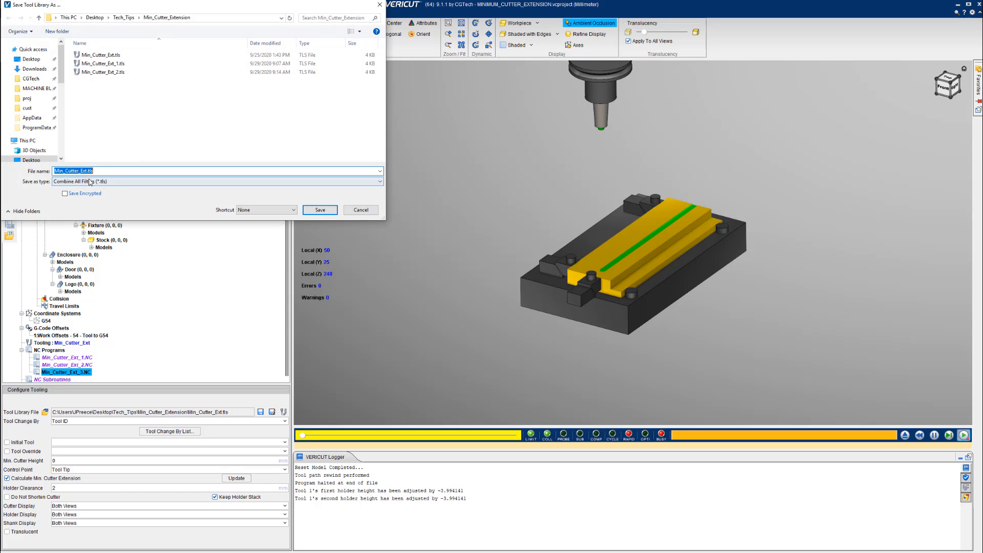
click(87, 171)
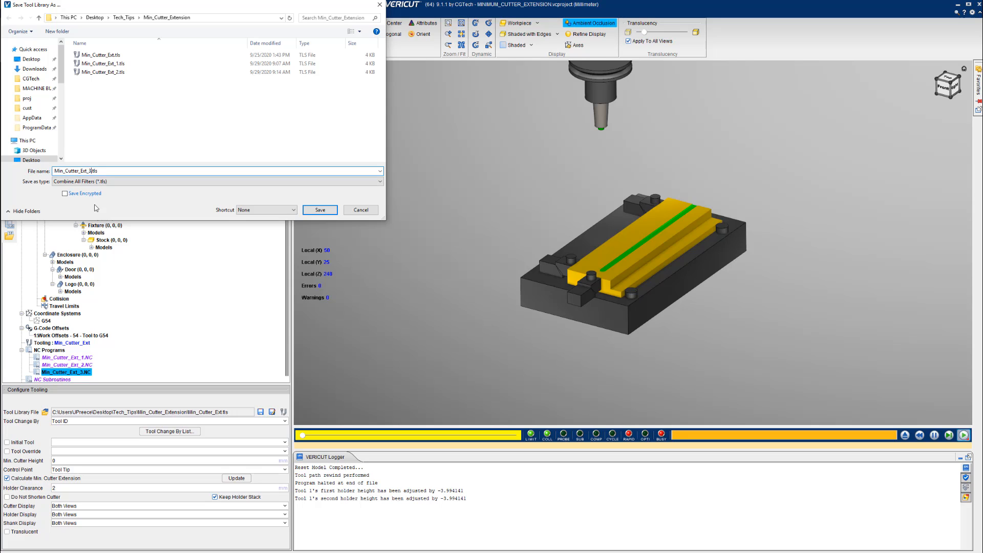
click(320, 211)
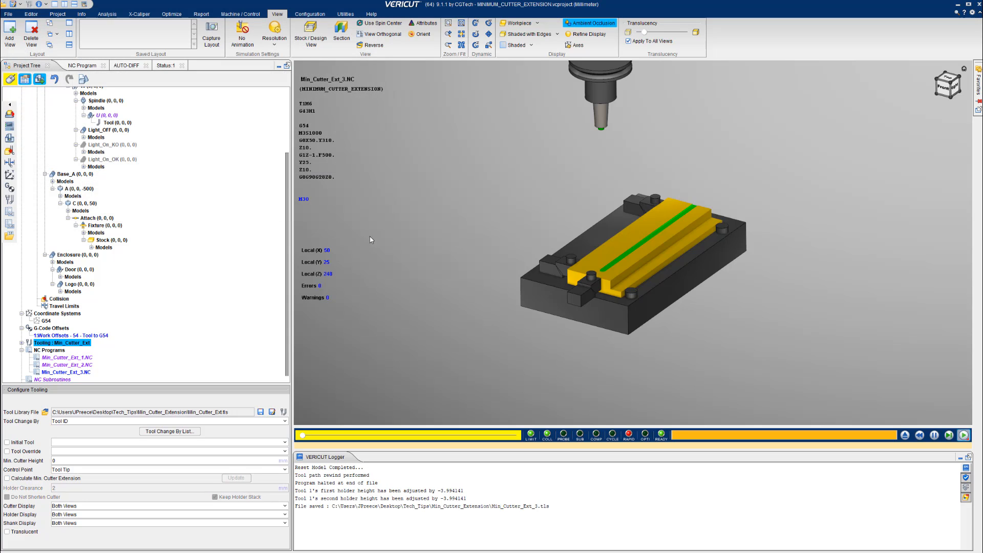
Load Min_Cutter_Ext_3.tls as the project's tool library and verify it by simulating Min_Cutter_Ext_3.NC from a reset model
click(59, 343)
right_click(59, 343)
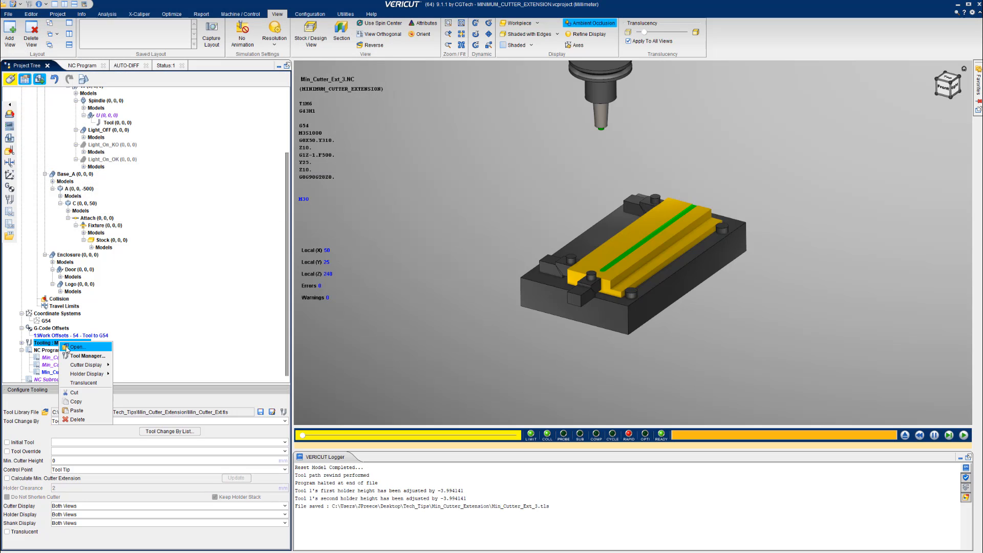
click(68, 349)
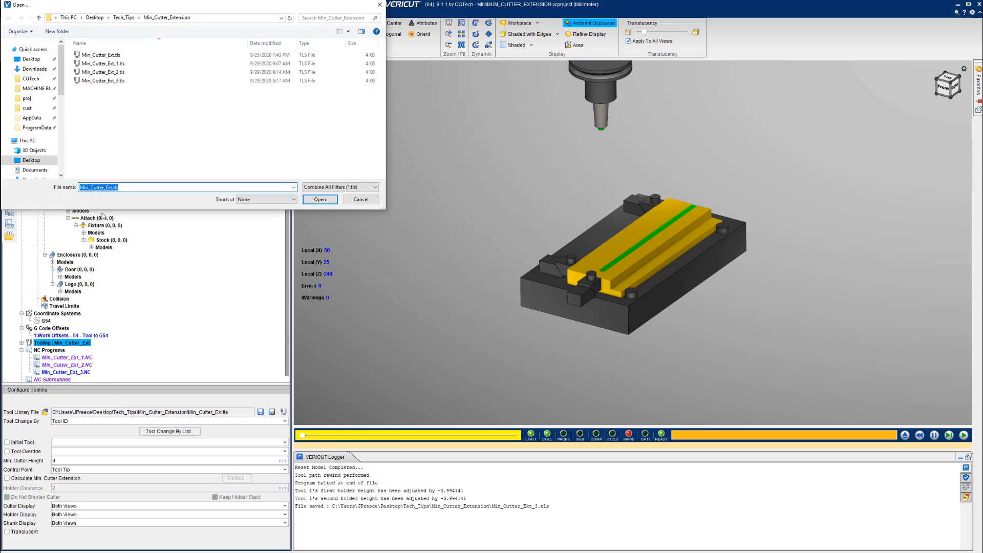
double_click(102, 80)
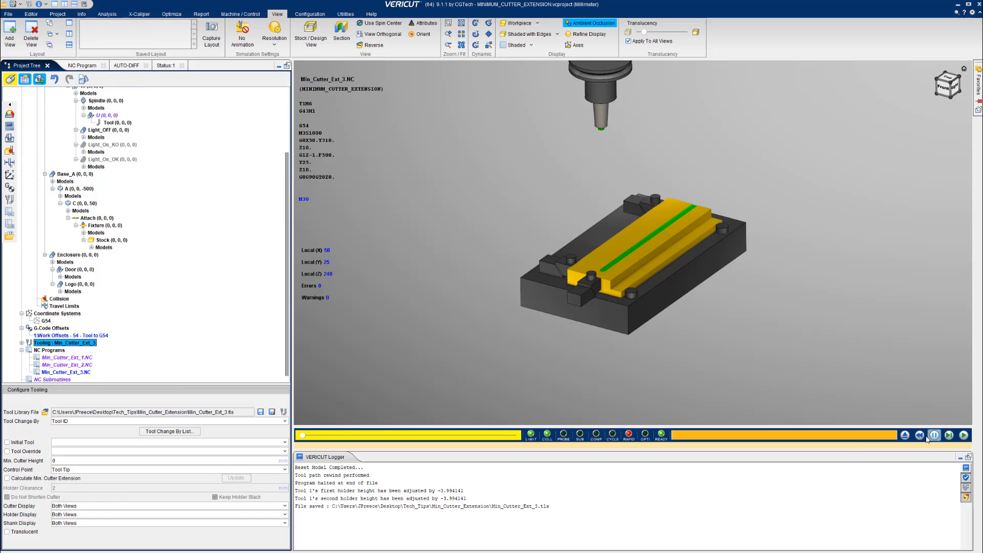
click(905, 435)
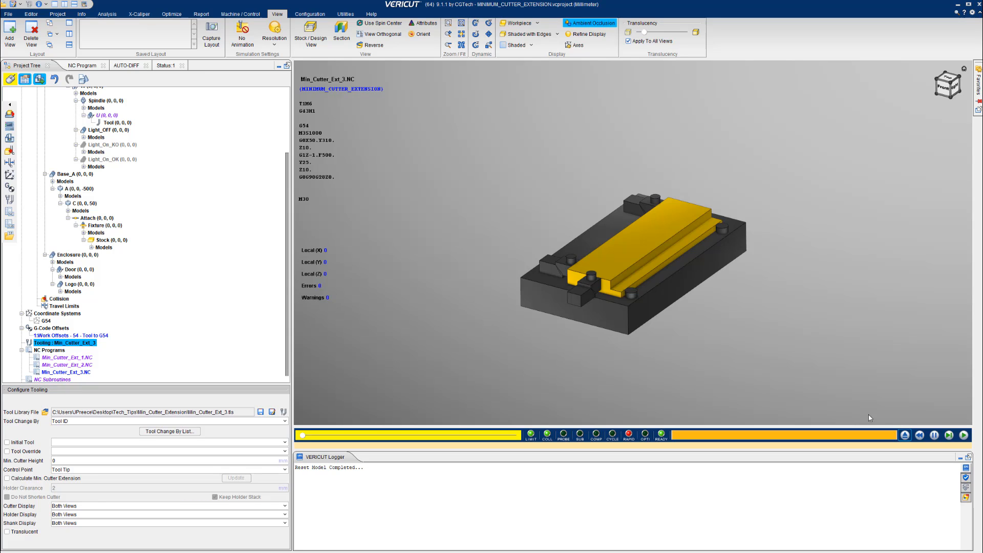
click(964, 435)
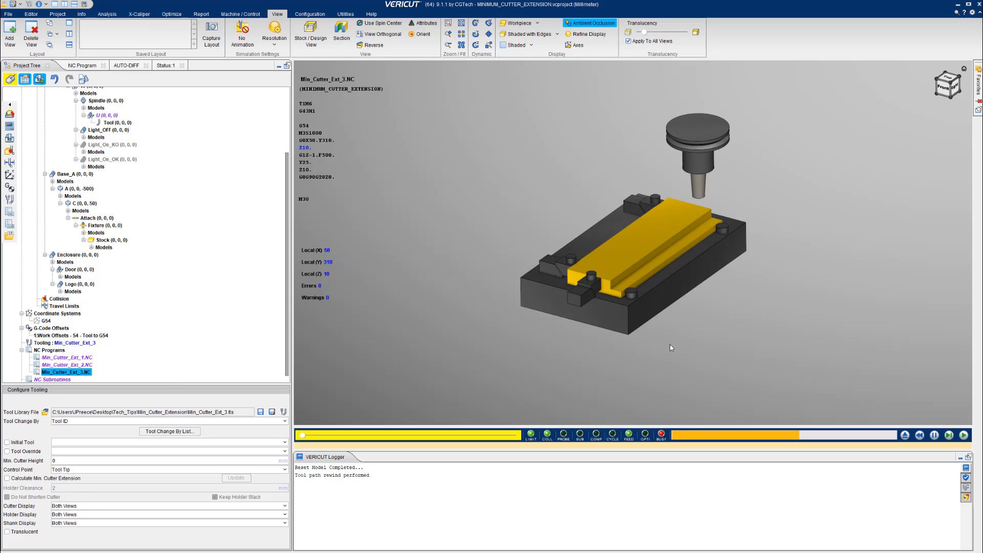
middle_drag(669, 344, 654, 310)
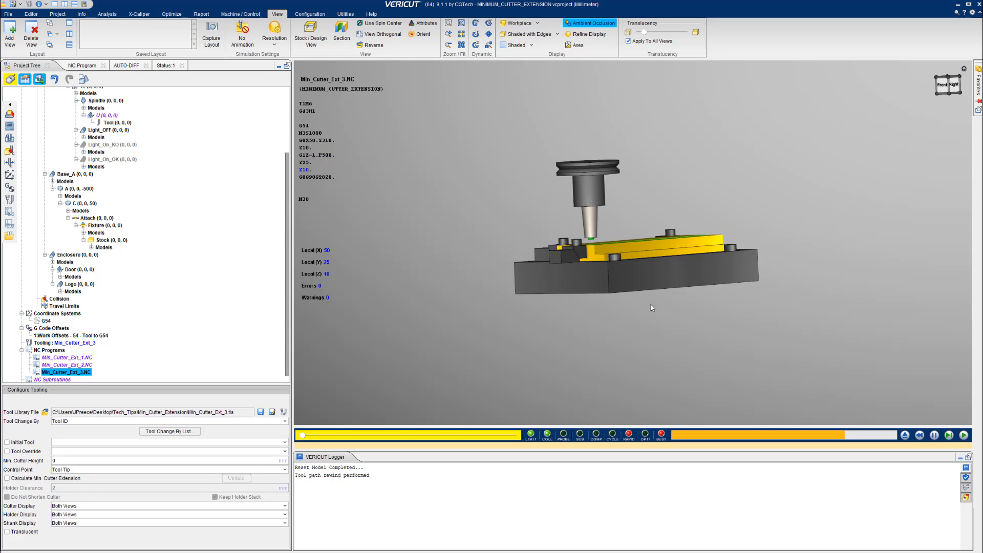
middle_drag(606, 282, 623, 329)
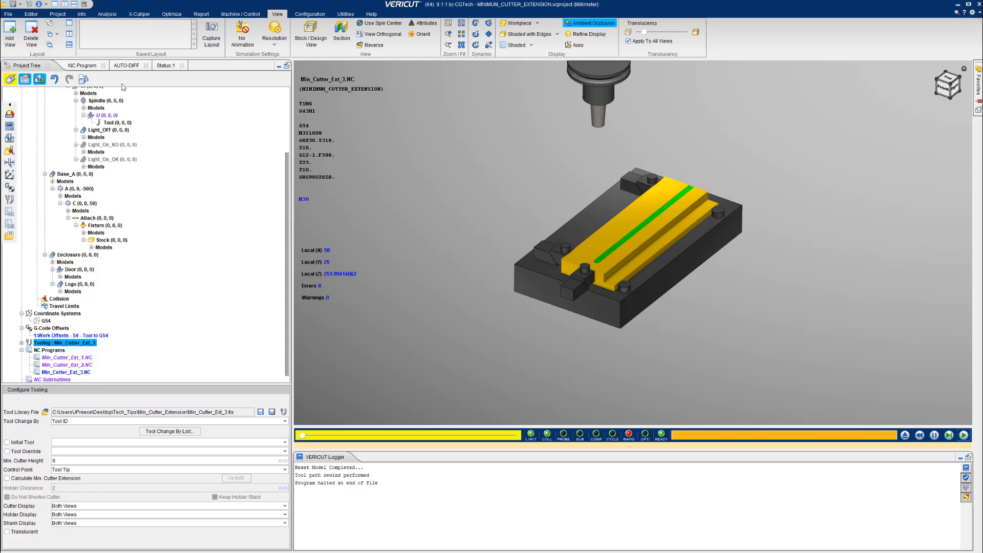
Inspect the adjusted cutter of tool 1 in the Min_Cutter_Ext_3 library with the Tool Manager
click(29, 5)
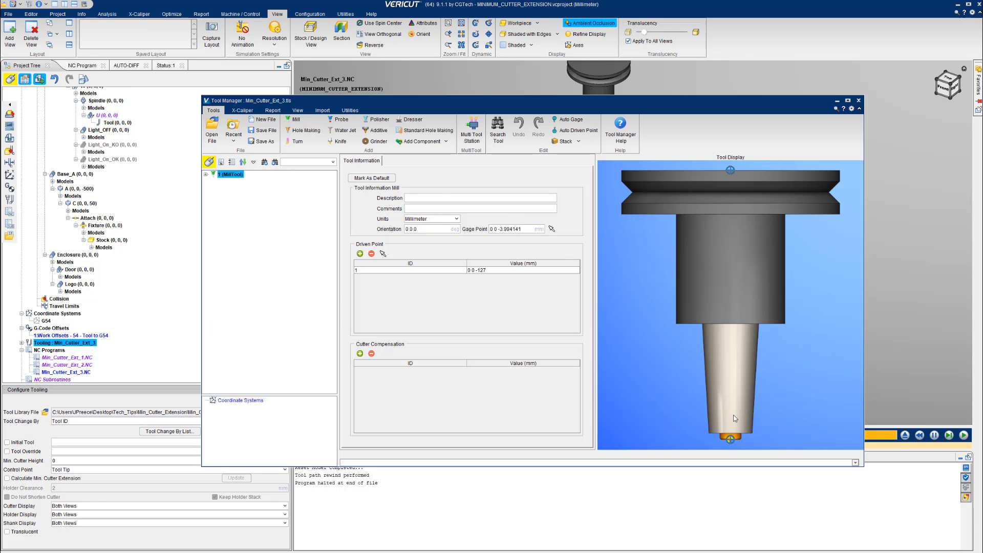
click(206, 175)
click(232, 196)
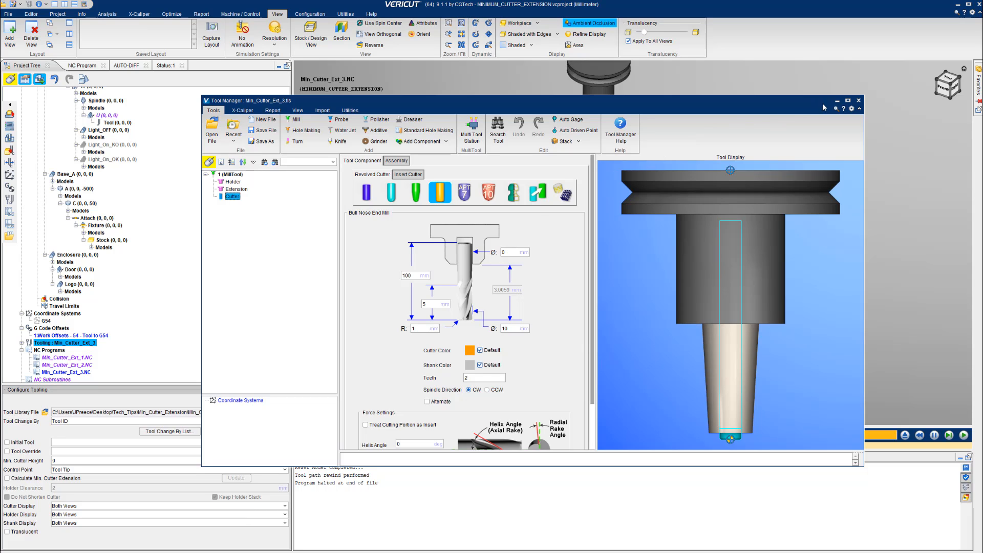
click(860, 101)
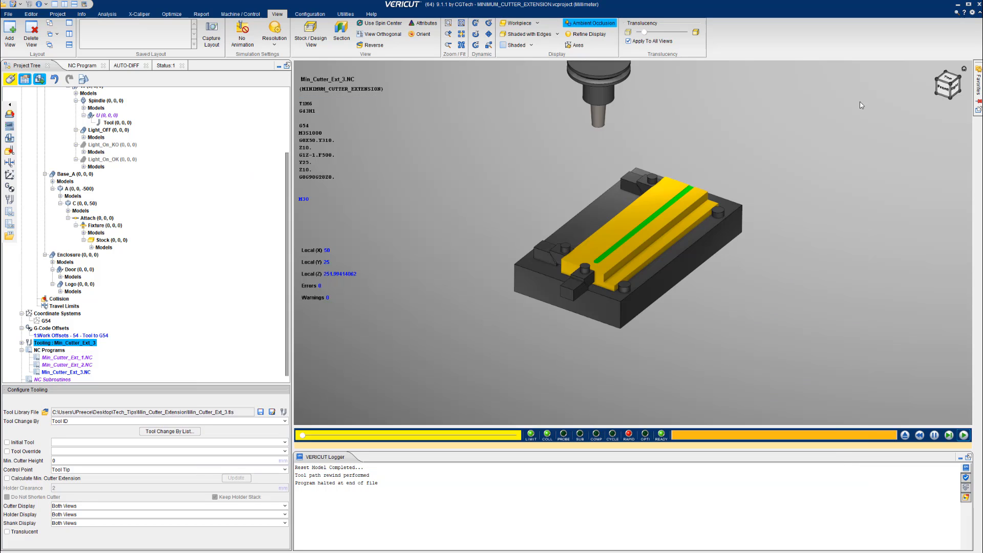
Reset the model and load the original Min_Cutter_Ext.tls as the project's tool library again
click(904, 435)
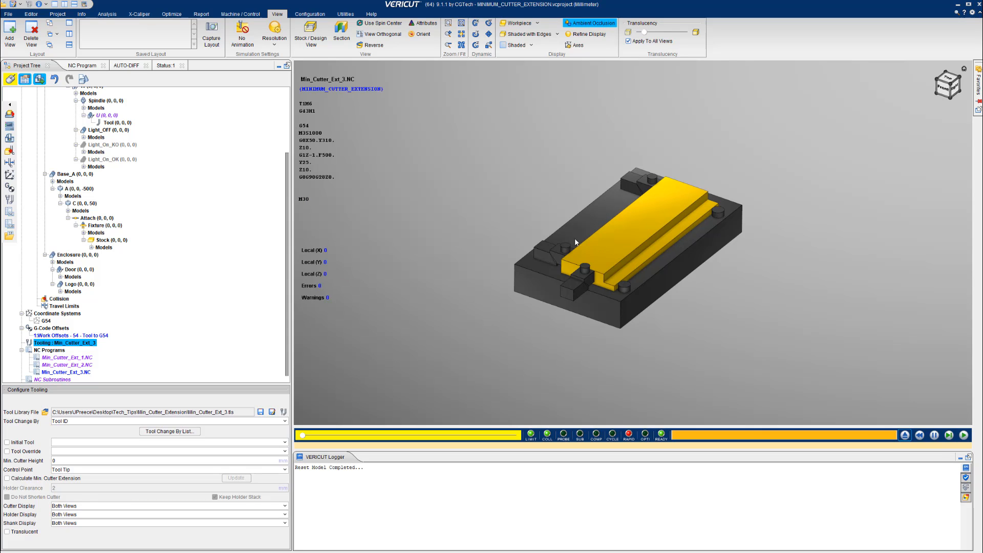
right_click(85, 341)
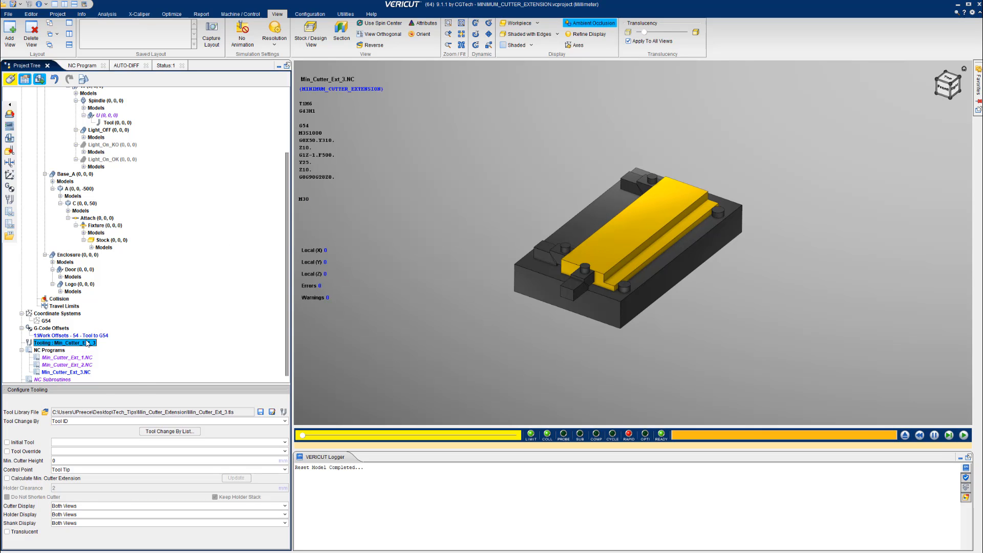
click(95, 345)
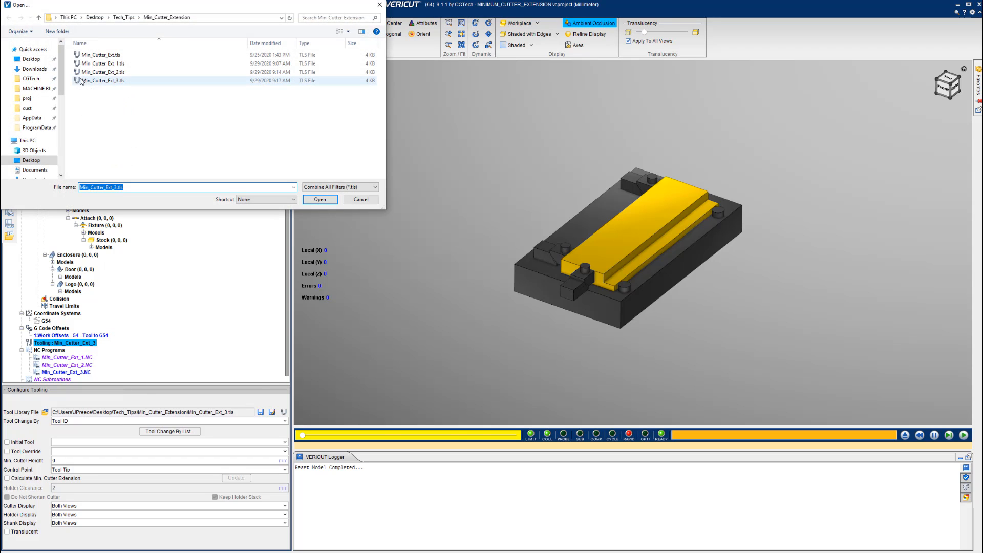
click(102, 55)
double_click(101, 56)
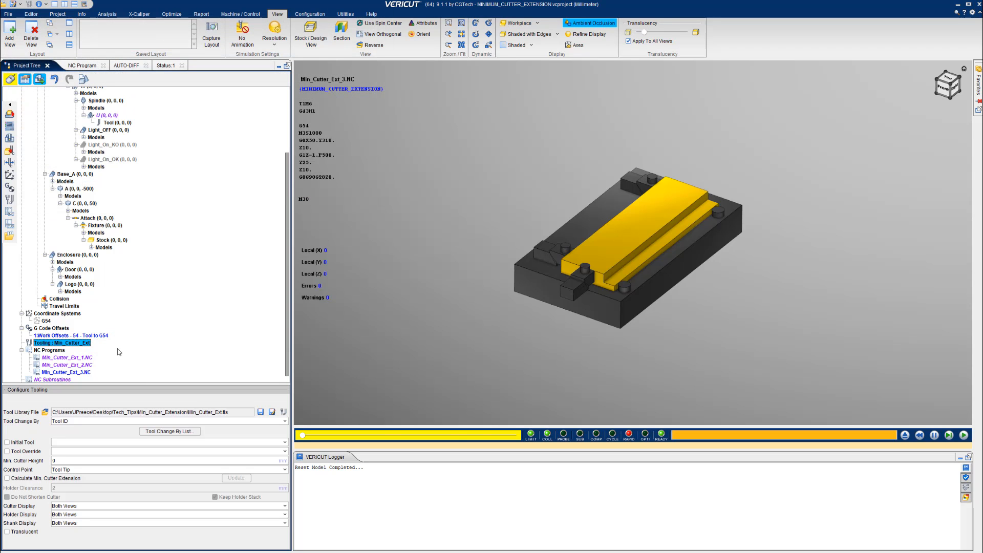
click(904, 436)
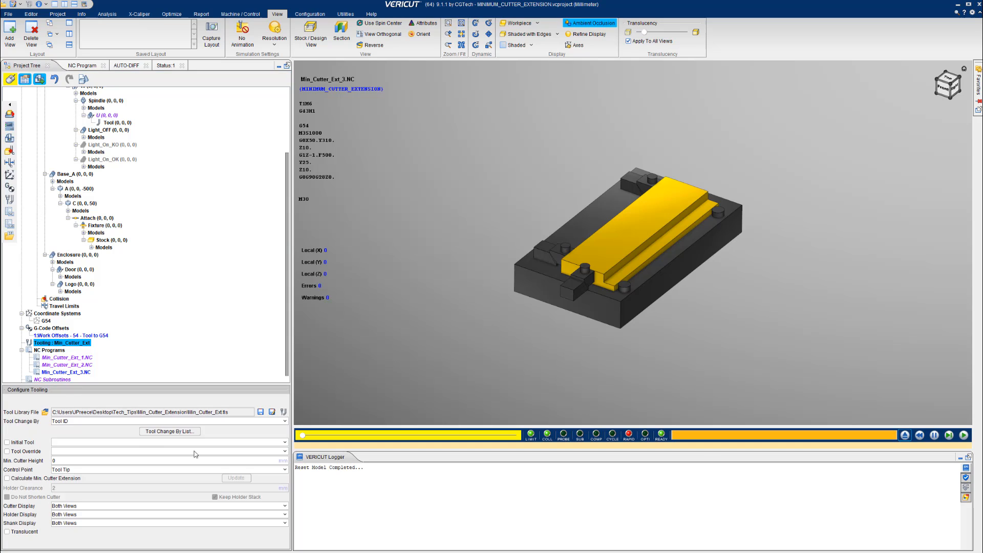
Enable Calculate Min. Cutter Extension with Do Not Shorten Cutter and start simulating Min_Cutter_Ext_3.NC
click(33, 479)
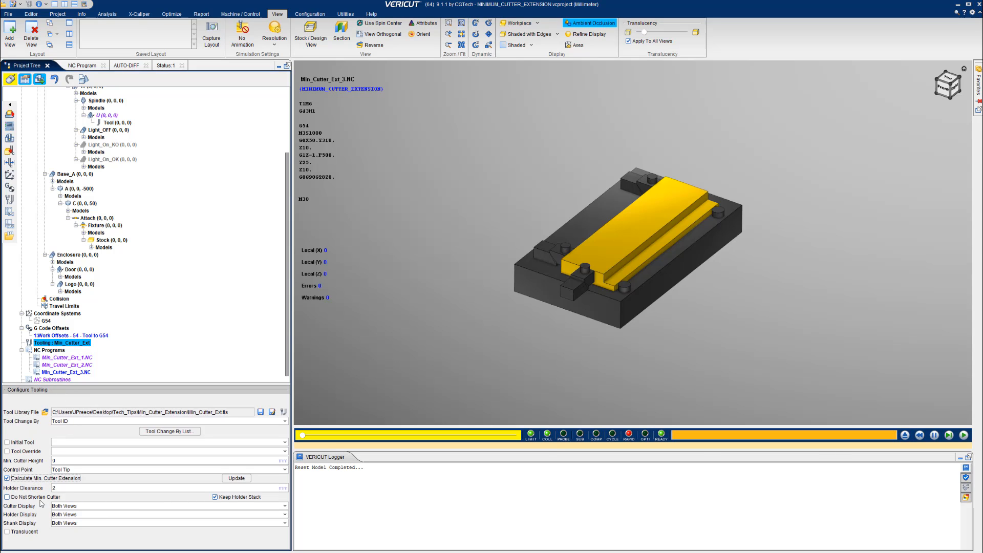
click(7, 497)
click(963, 435)
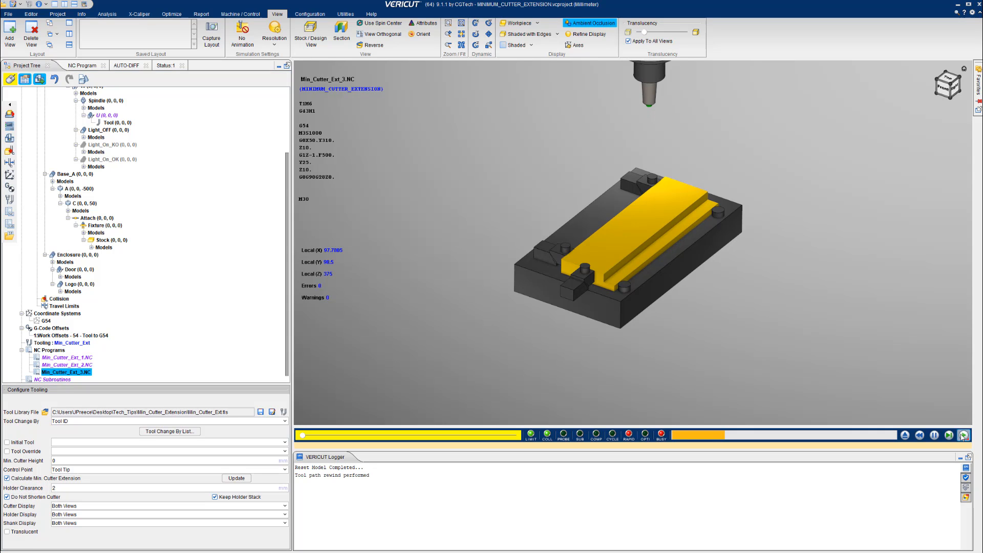